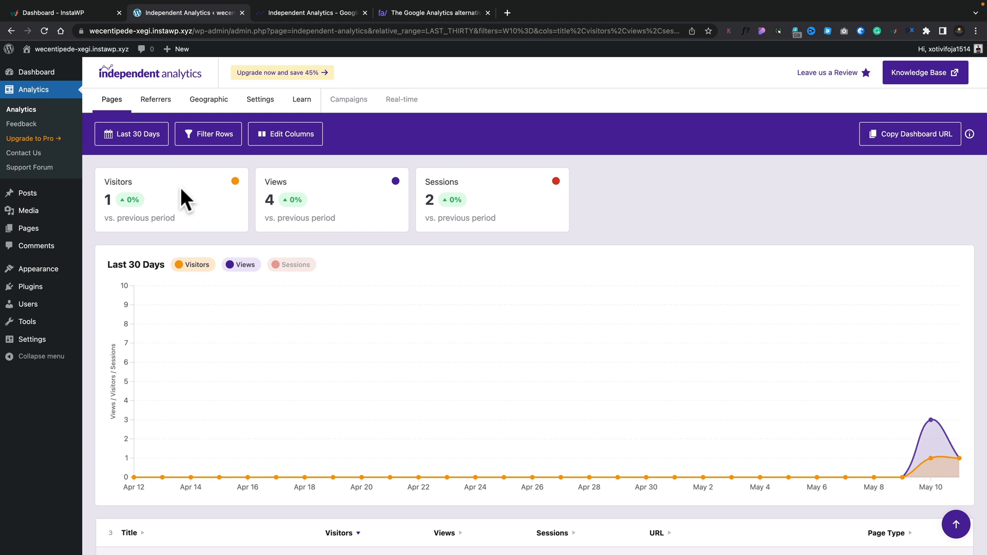
# Examine the Pages report's visitor, view and session cards, the 30-day chart and the page table.
pyautogui.click(127, 138)
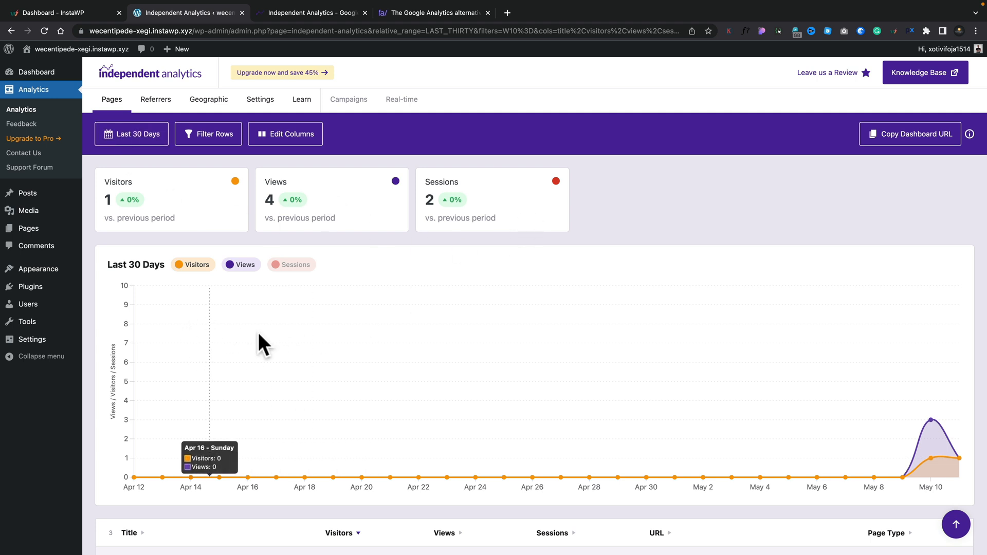
pyautogui.scroll(-2, 247, 347)
pyautogui.scroll(-2, 247, 349)
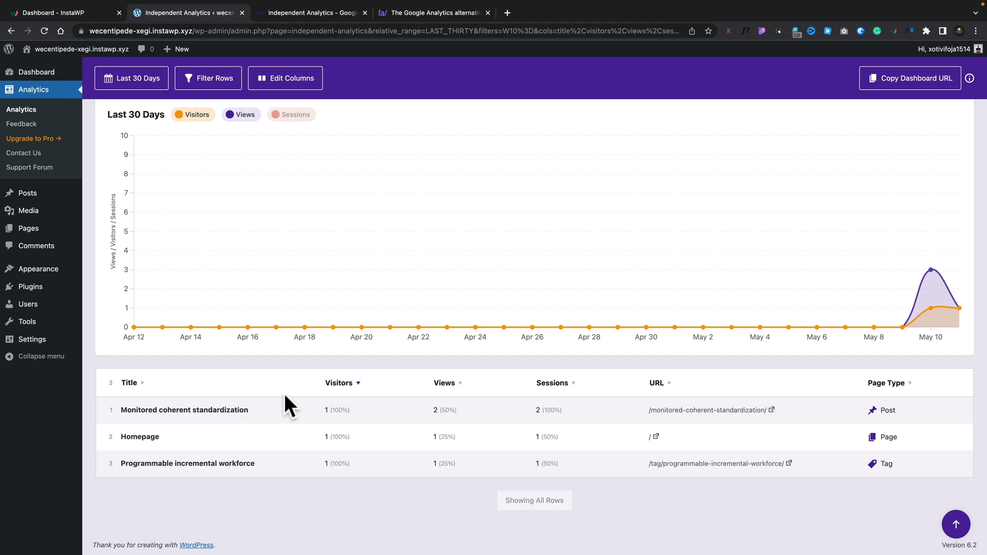
pyautogui.scroll(4, 285, 394)
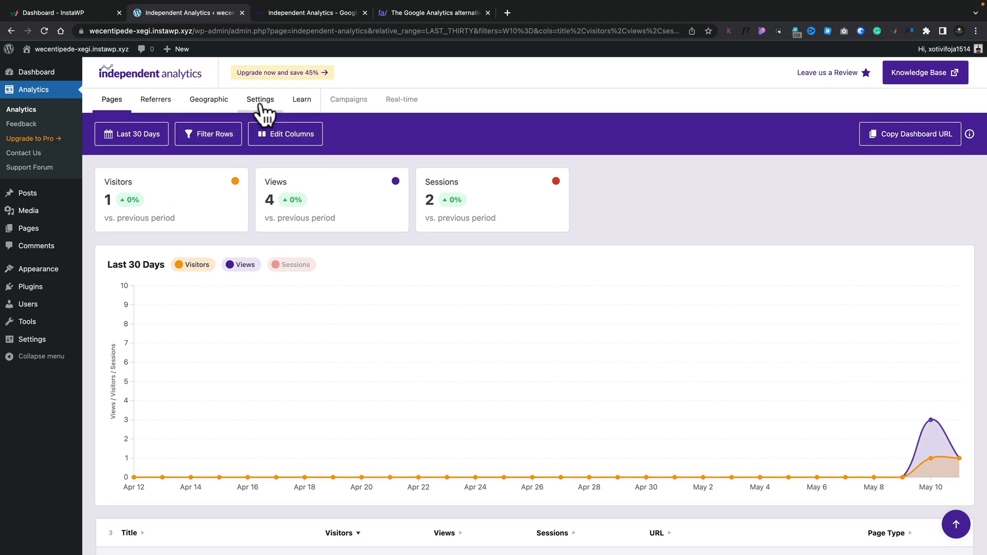
# Enable the dark mode theme in the analytics Basic Settings and save the settings.
pyautogui.click(262, 103)
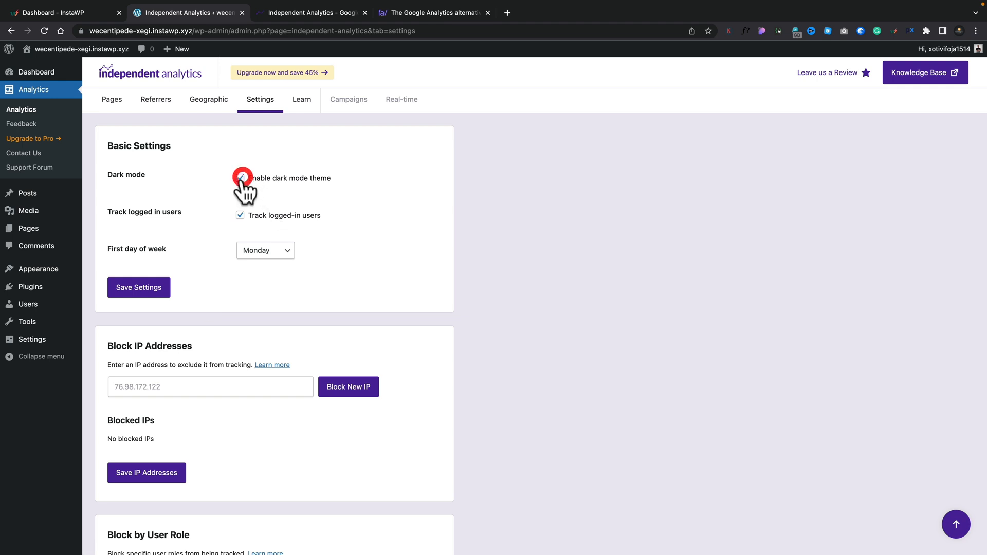
pyautogui.click(136, 289)
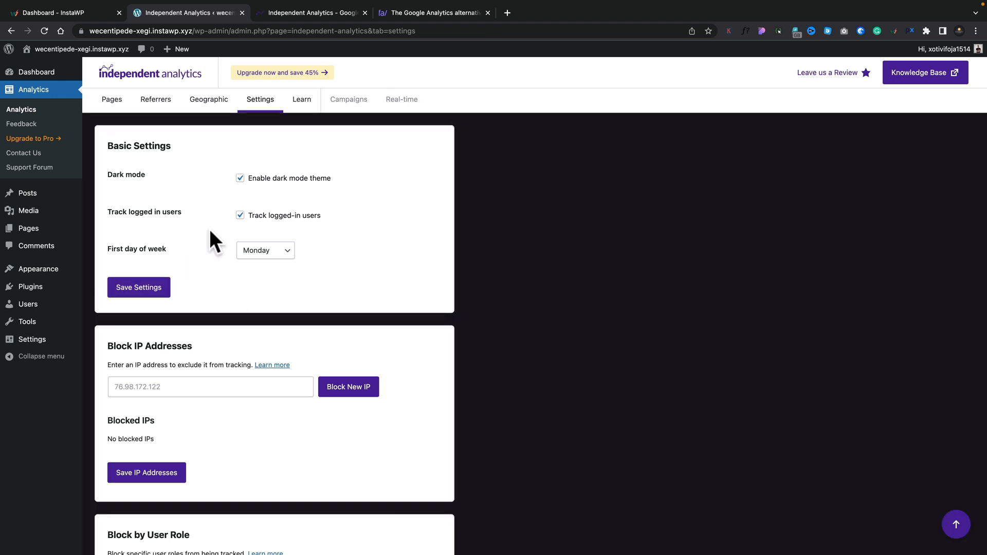
# Examine the First day of week choices and the settings for blocking IP addresses and user roles.
pyautogui.click(277, 250)
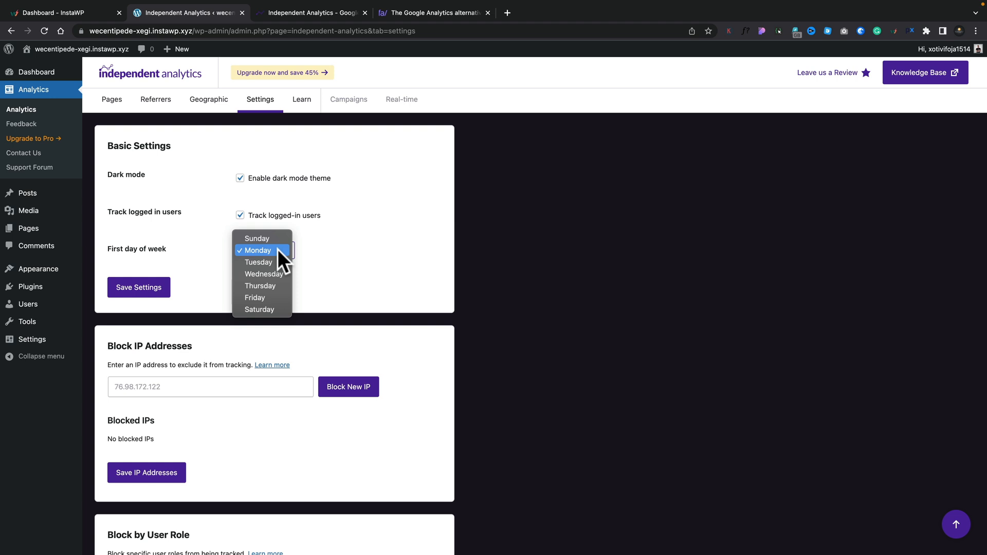
pyautogui.click(325, 238)
pyautogui.scroll(-5, 242, 422)
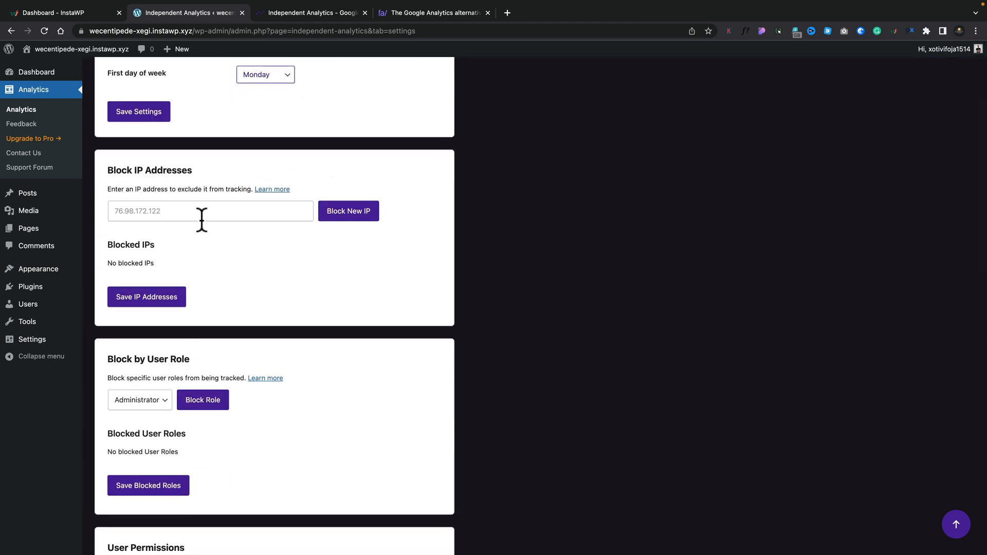
pyautogui.scroll(-3, 283, 254)
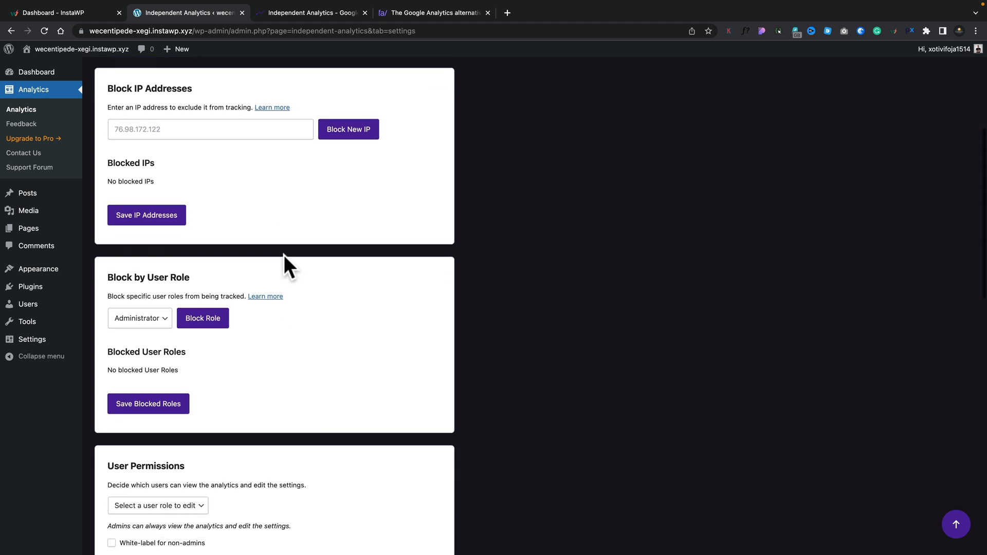
pyautogui.scroll(-3, 284, 255)
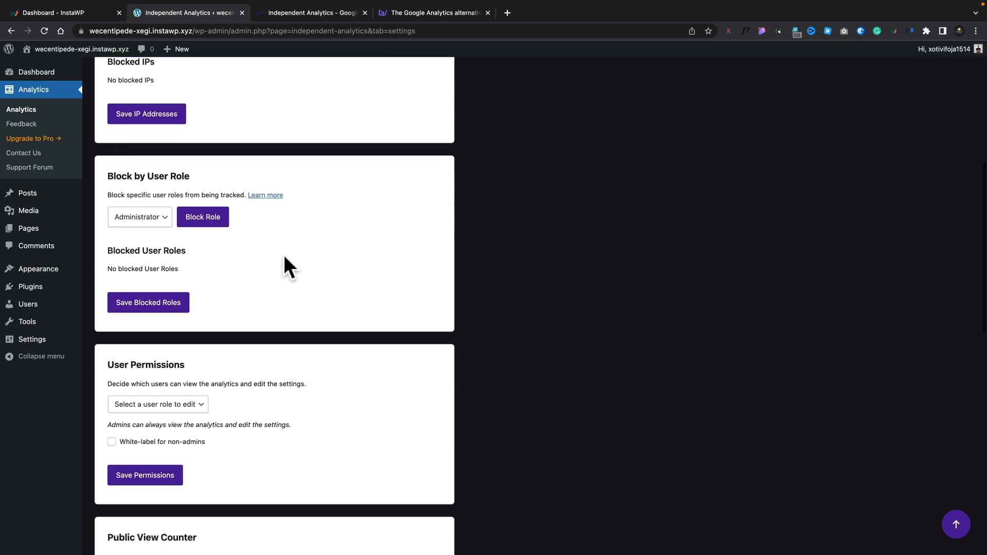
pyautogui.scroll(-2, 284, 255)
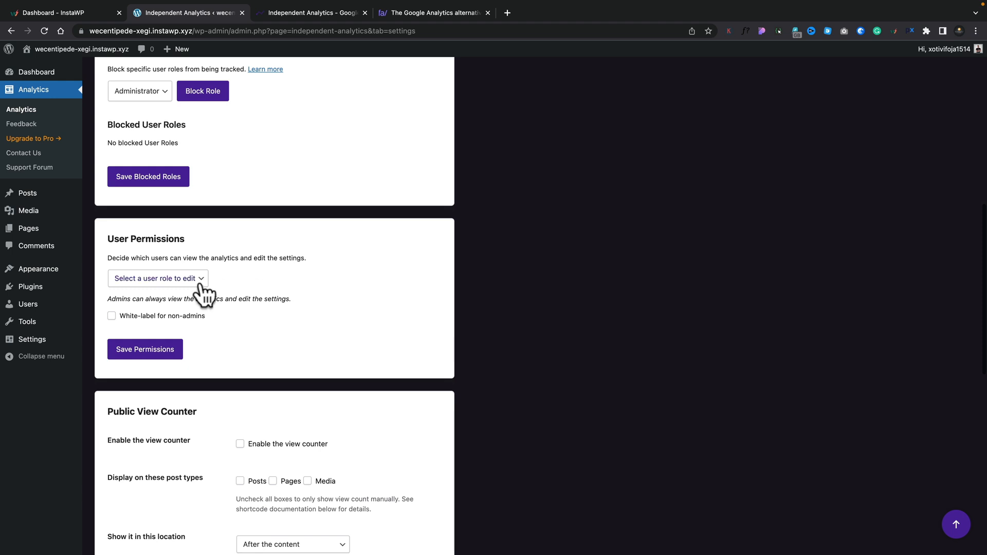
# Check which user roles can be edited under User Permissions without choosing one.
pyautogui.click(198, 279)
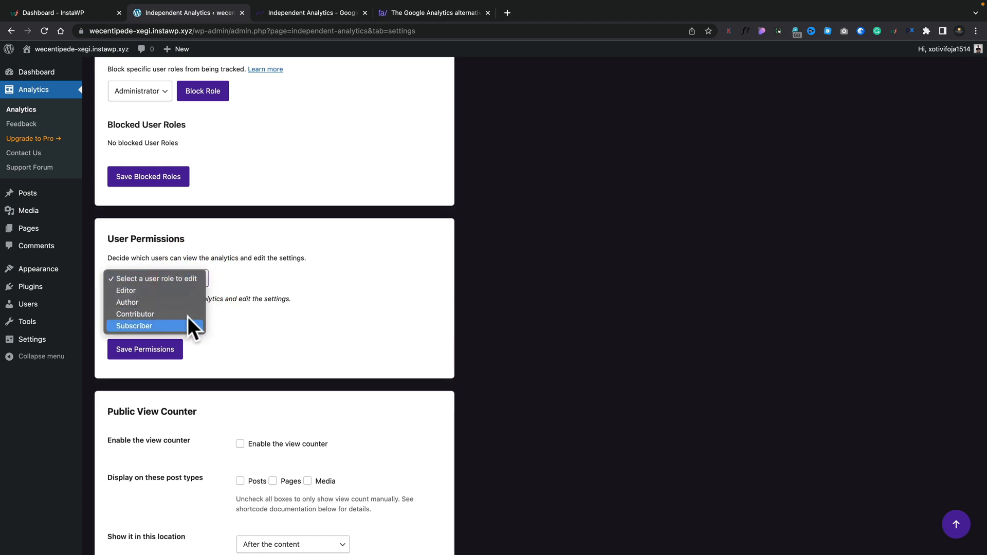
pyautogui.click(251, 278)
pyautogui.click(262, 329)
# Examine the Public View Counter options, the export choices and the Danger zone in the analytics settings.
pyautogui.scroll(-5, 262, 329)
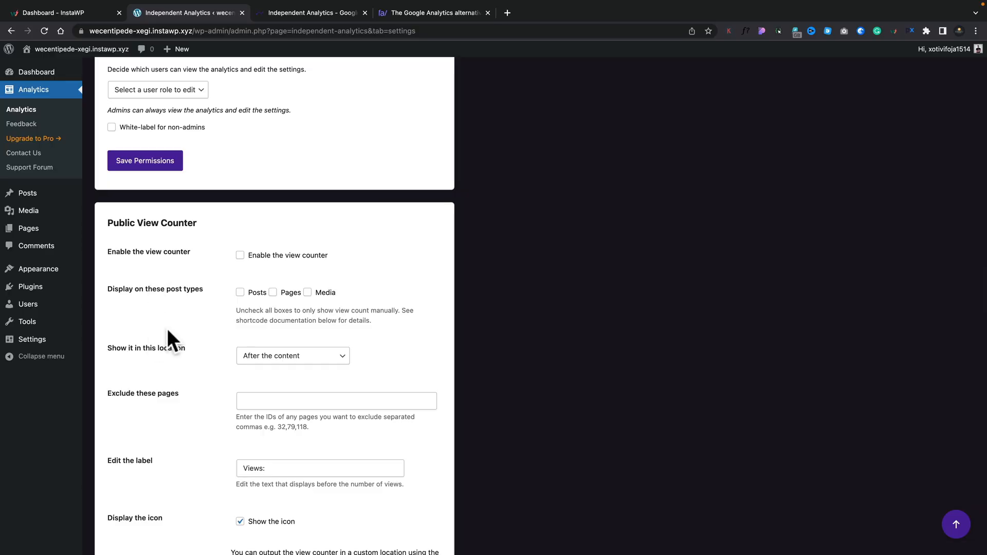
pyautogui.scroll(-2, 208, 330)
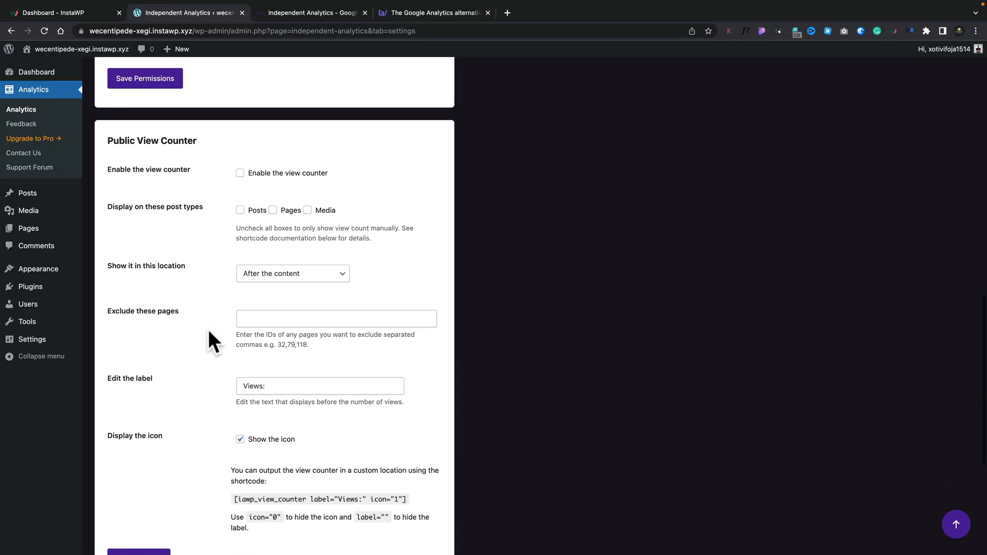
pyautogui.scroll(-3, 209, 331)
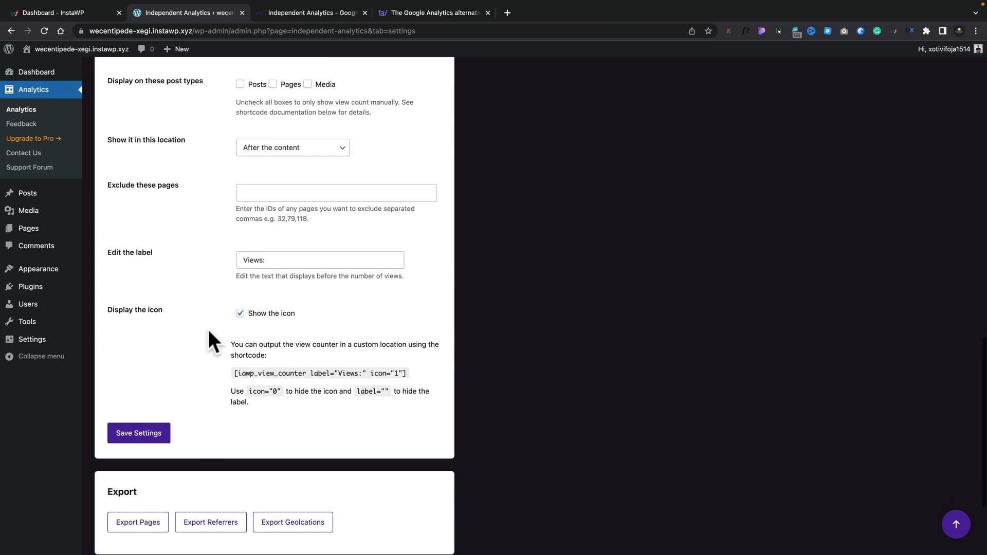
pyautogui.scroll(-2, 208, 328)
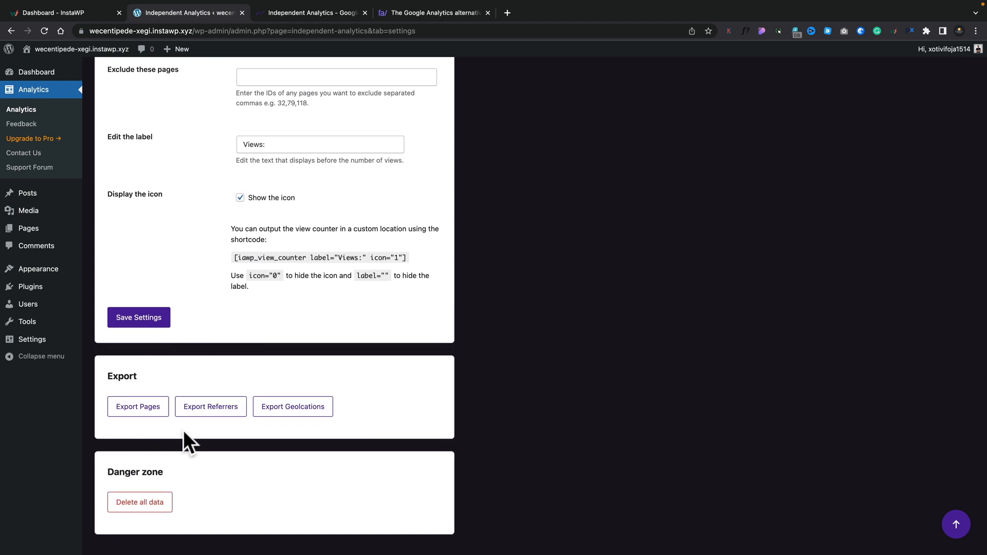
pyautogui.scroll(-1, 226, 436)
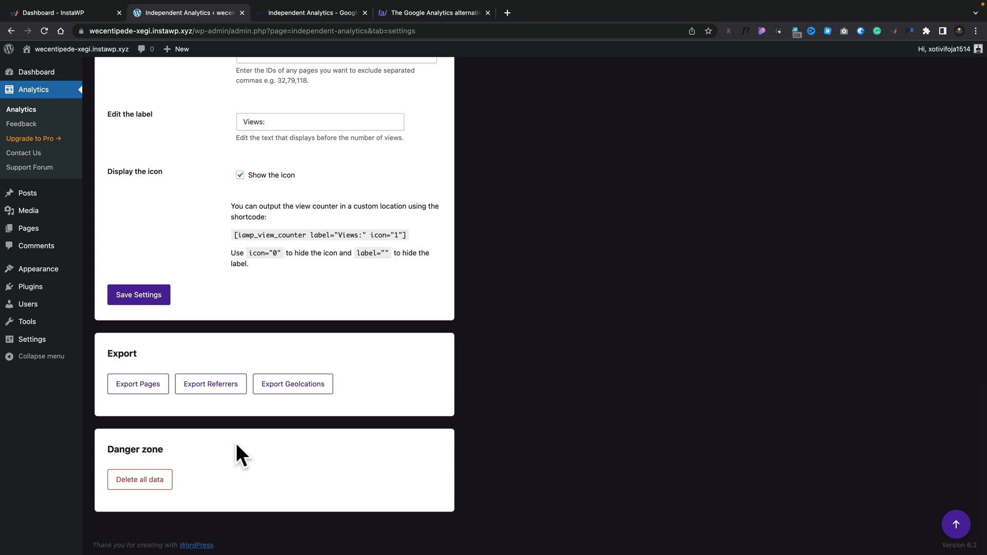
pyautogui.scroll(12, 236, 443)
pyautogui.scroll(6, 237, 446)
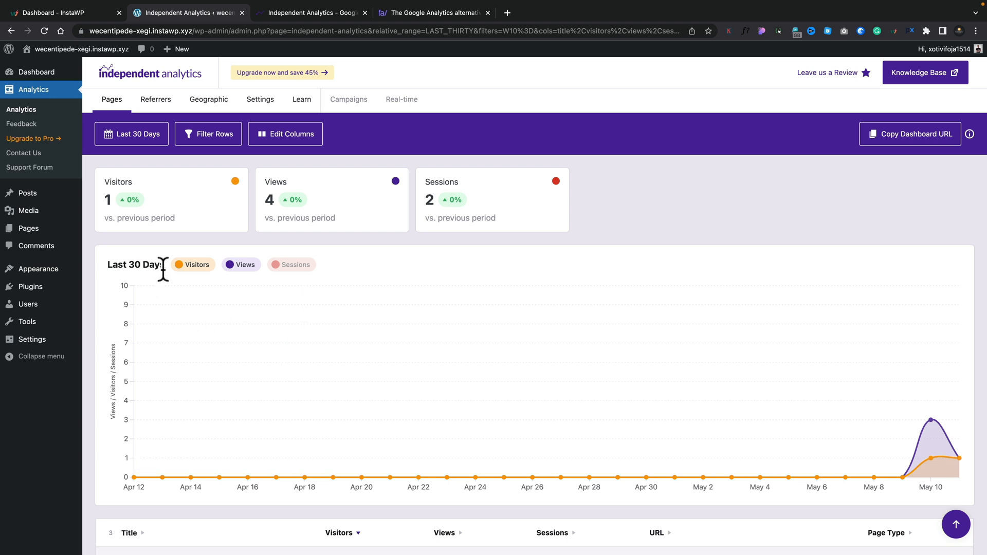
# Hide Visitors and Views in the Pages report's 30-day chart and show Sessions instead.
pyautogui.click(194, 264)
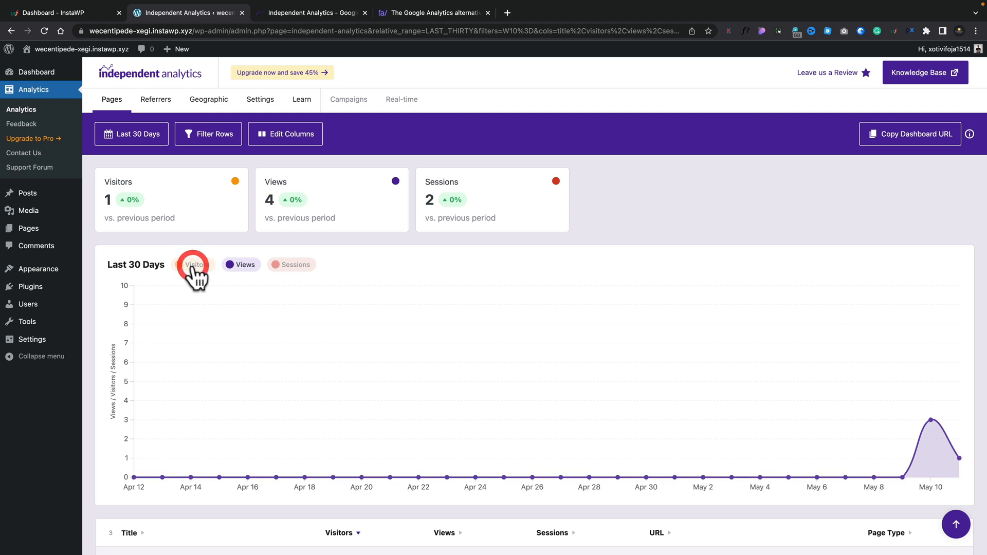
pyautogui.click(238, 265)
pyautogui.click(290, 265)
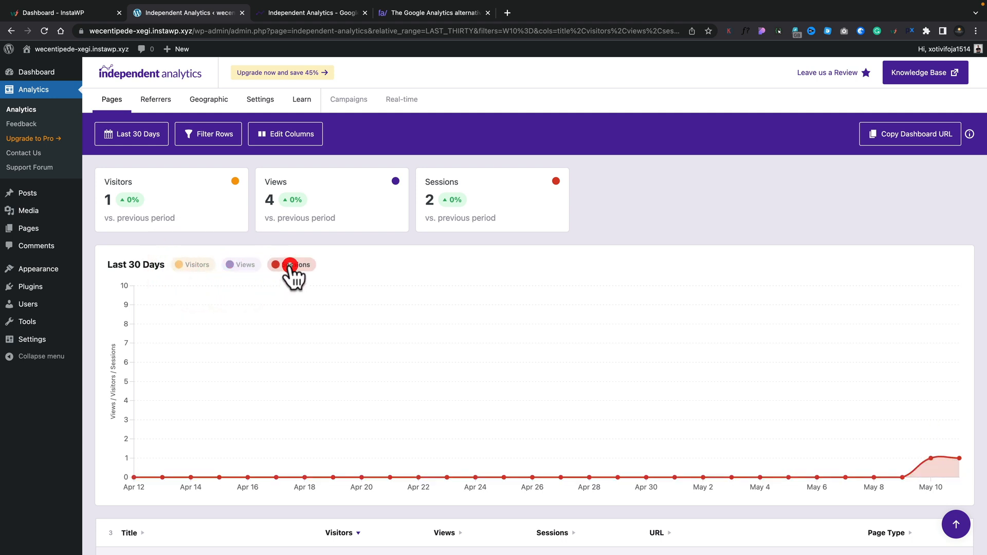
# Make the Pages report's 30-day chart display only the Visitors series, with Views and Sessions hidden.
pyautogui.click(282, 264)
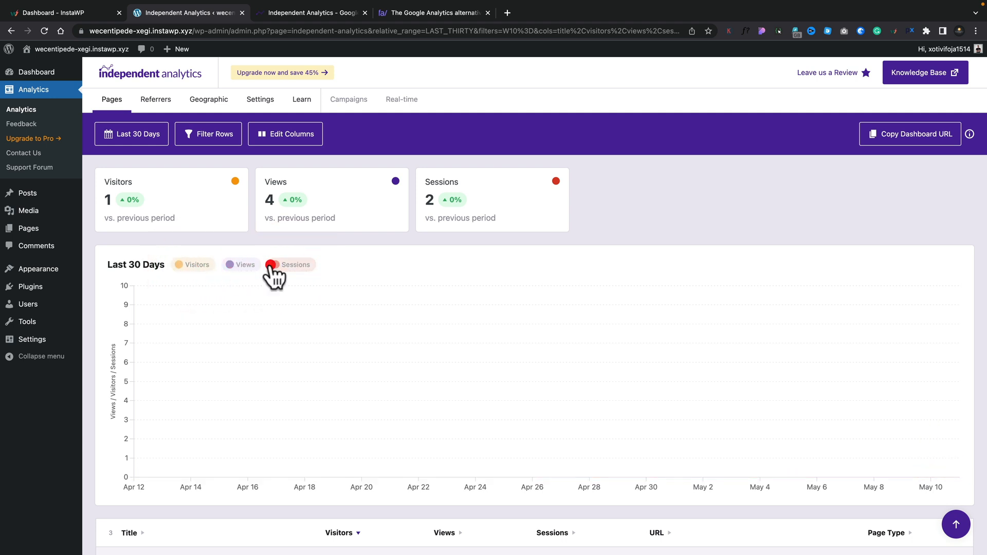
pyautogui.click(194, 264)
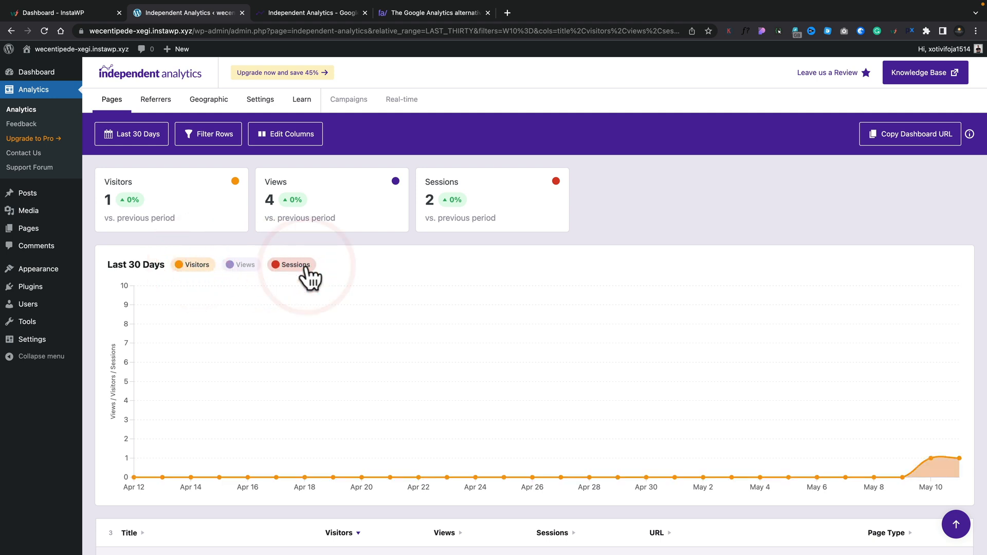
pyautogui.click(275, 264)
pyautogui.click(230, 264)
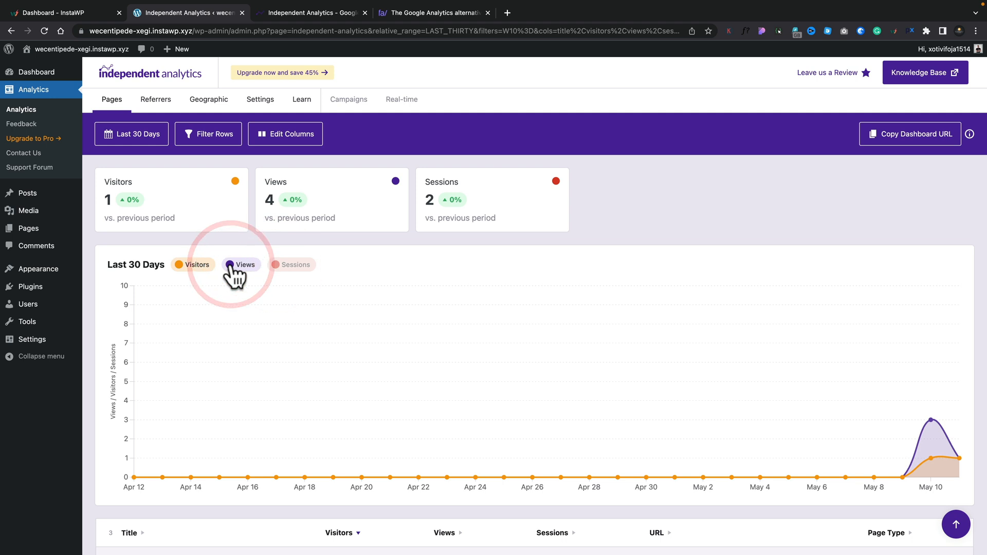
pyautogui.click(230, 265)
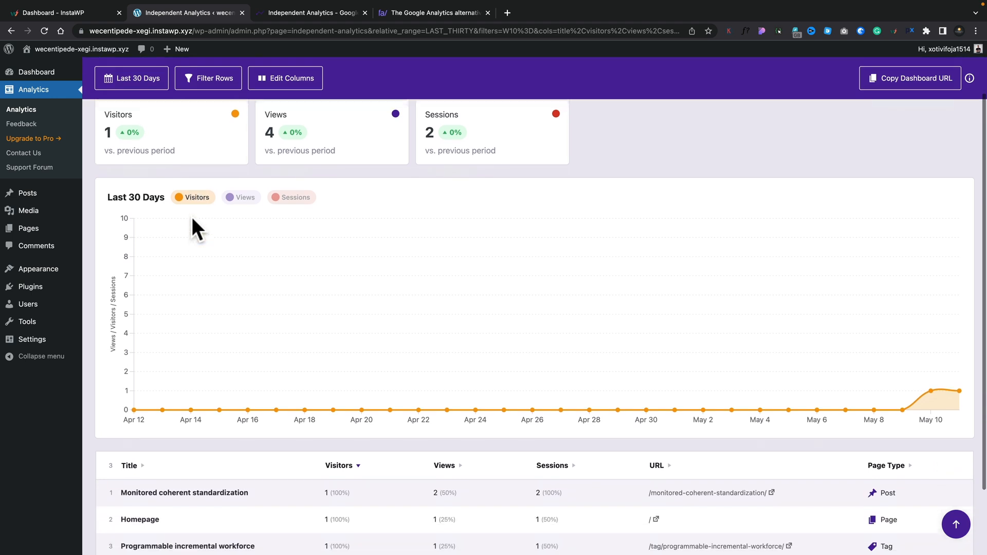
# View the "Monitored coherent standardization" post from its URL in the page table, and return to the Pages report.
pyautogui.scroll(-2, 205, 325)
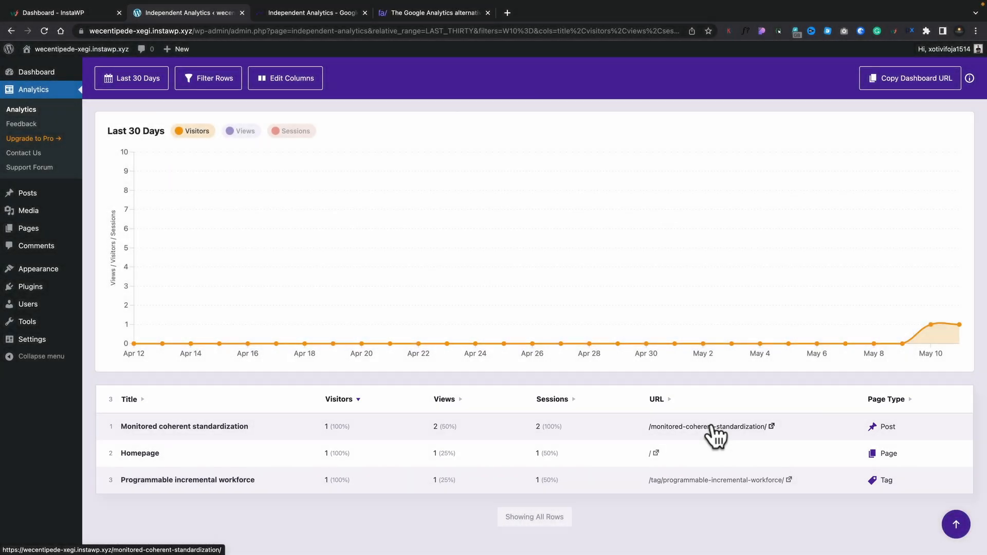
pyautogui.click(712, 426)
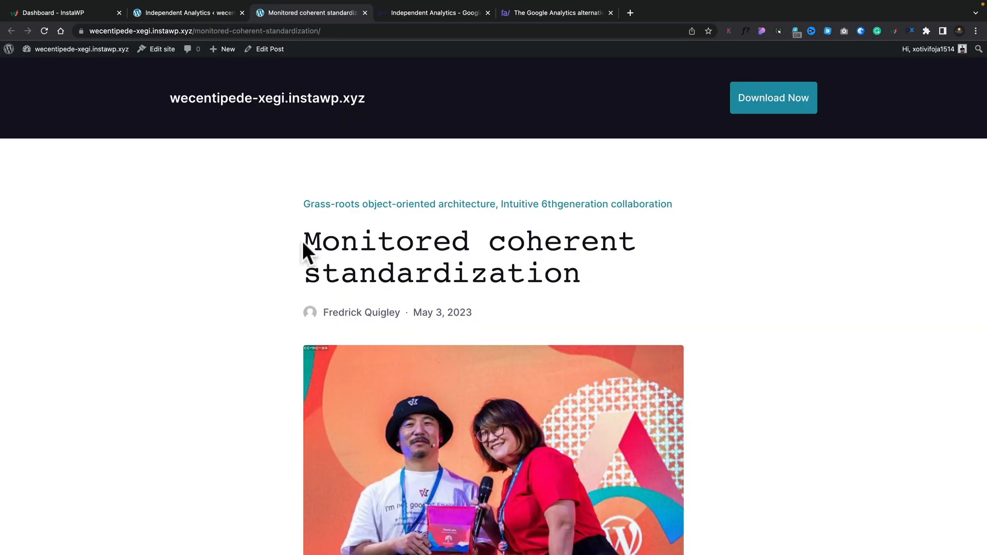
pyautogui.click(365, 13)
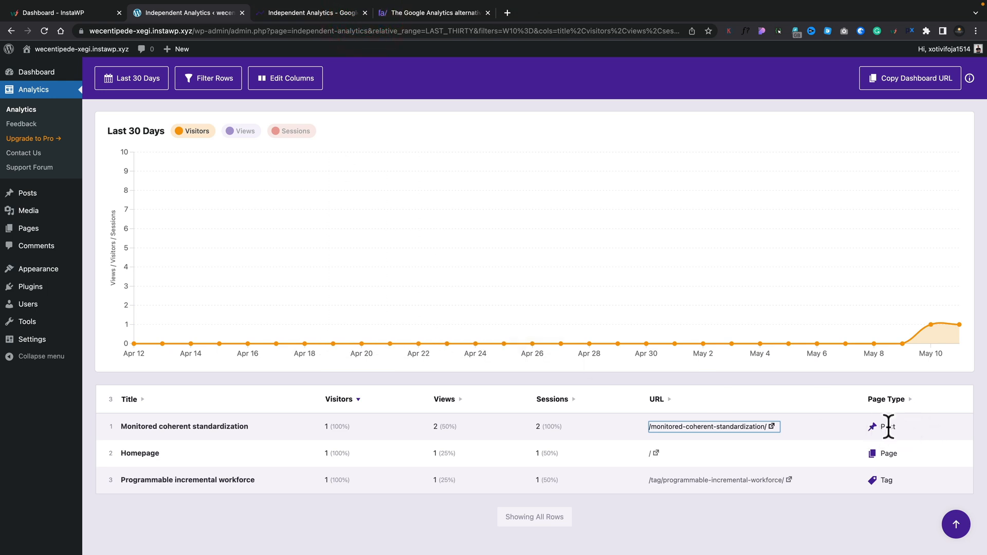
pyautogui.scroll(5, 713, 383)
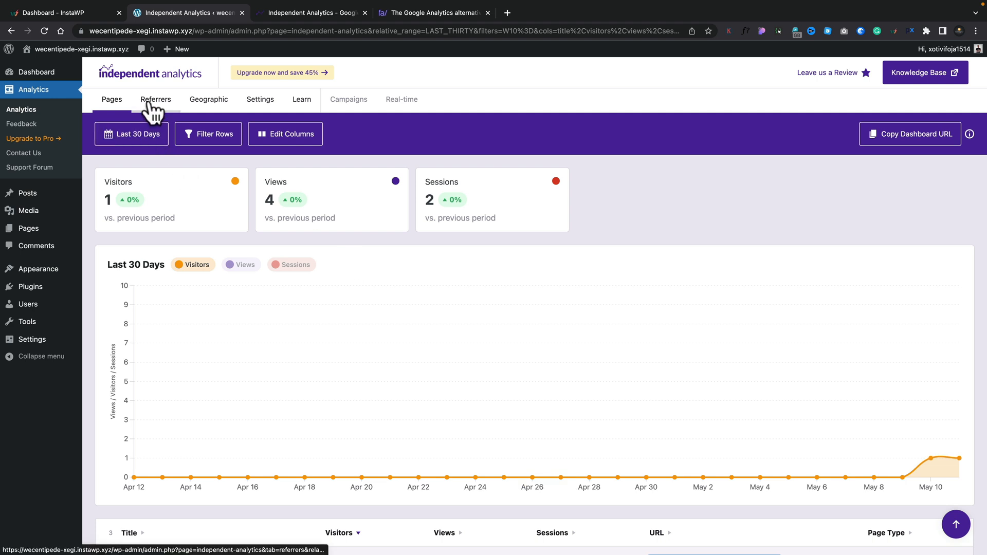
# Examine the Referrers report's 30-day chart and its table of referrers and referrer types.
pyautogui.click(150, 106)
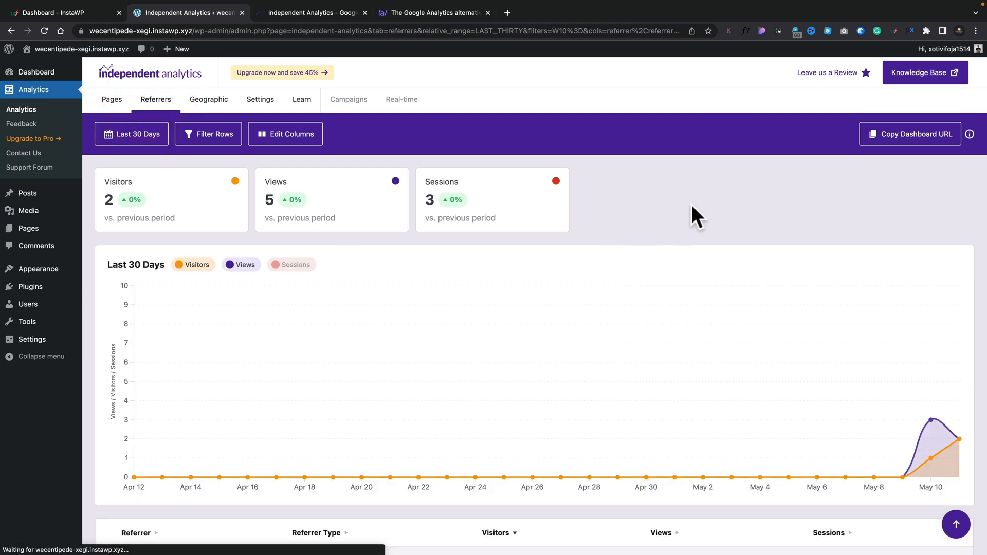
pyautogui.scroll(-3, 667, 267)
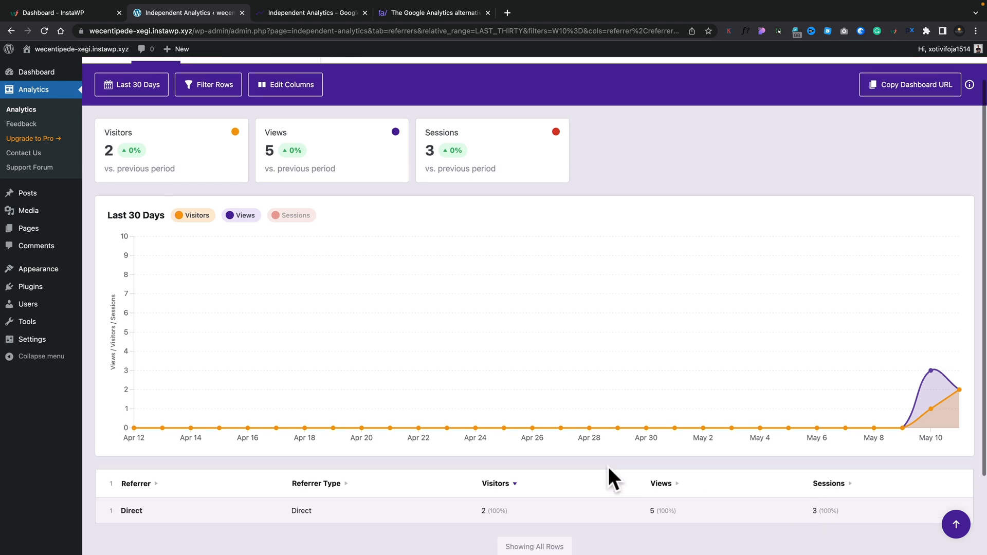
pyautogui.scroll(2, 608, 467)
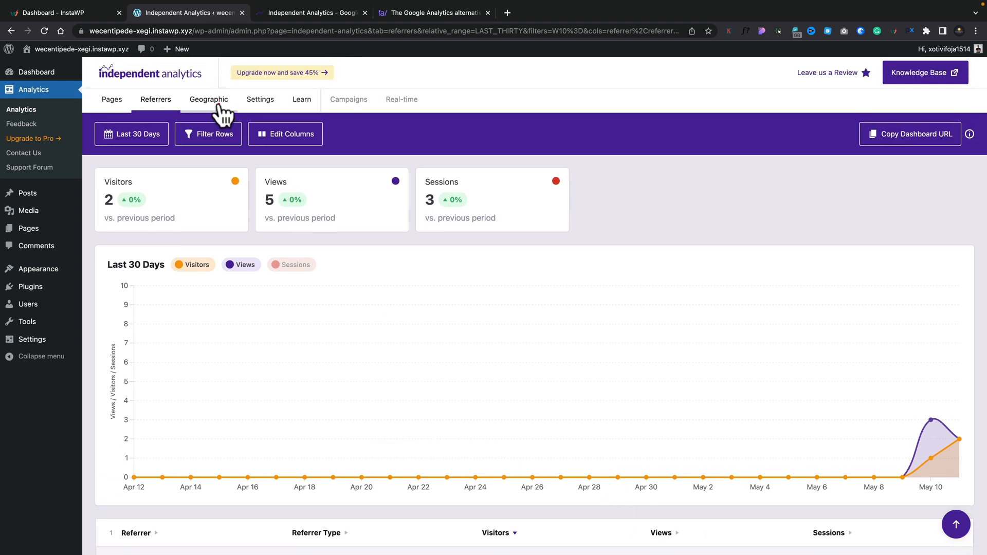
# Examine the Geographic report's world map and the country data for the last 30 days.
pyautogui.click(218, 103)
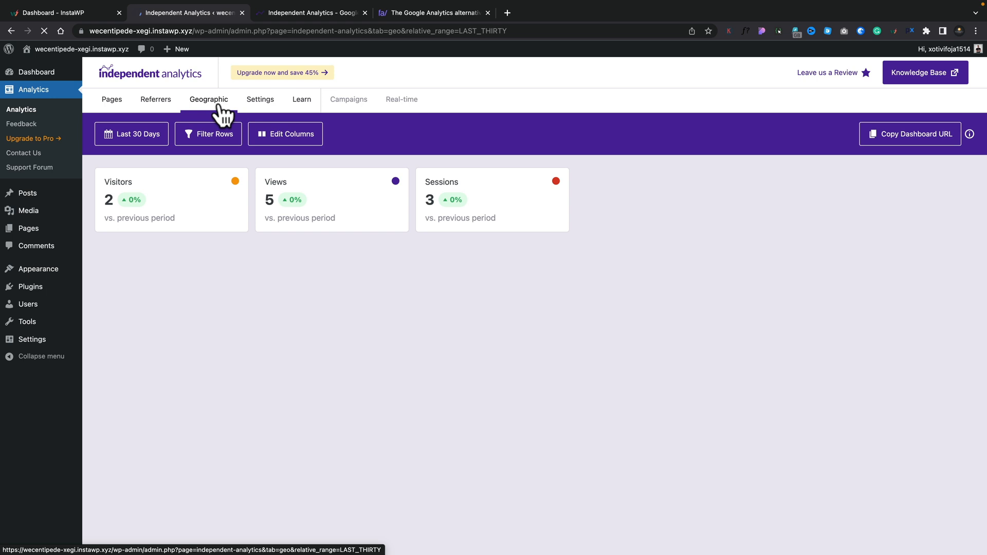
pyautogui.scroll(-3, 541, 301)
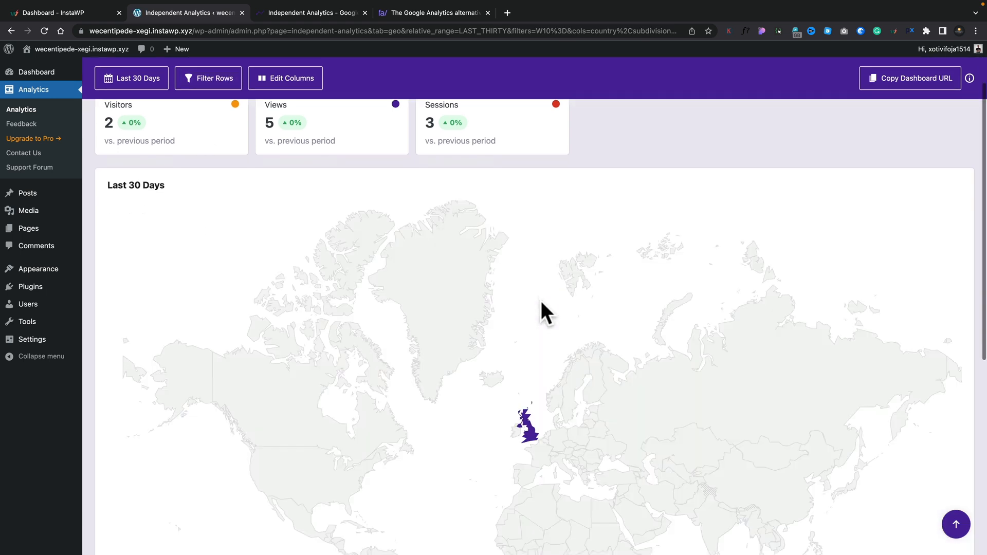
pyautogui.scroll(-5, 541, 301)
pyautogui.moveTo(532, 316)
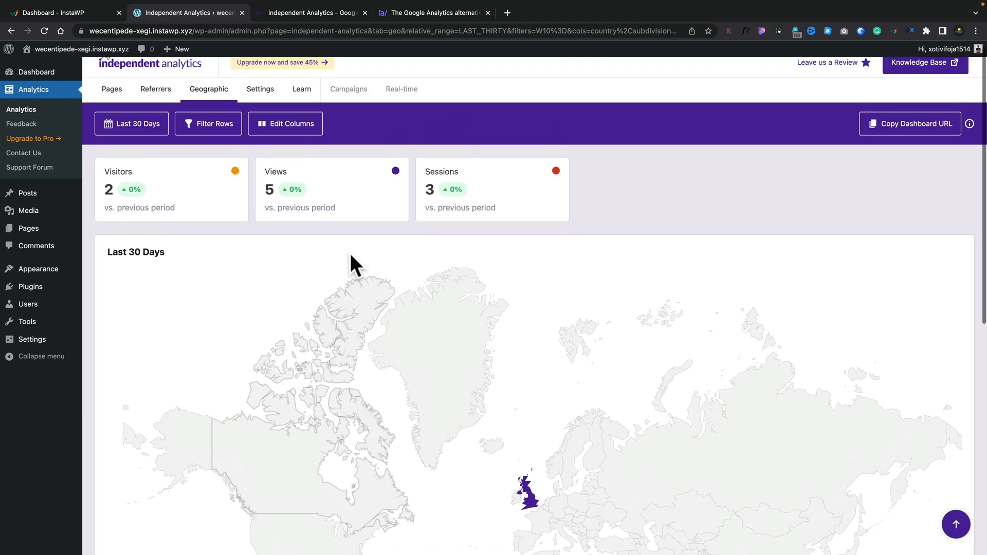
# Review the Geographic report's date range presets and the columns offered for its row filter conditions, without applying any.
pyautogui.scroll(1, 350, 253)
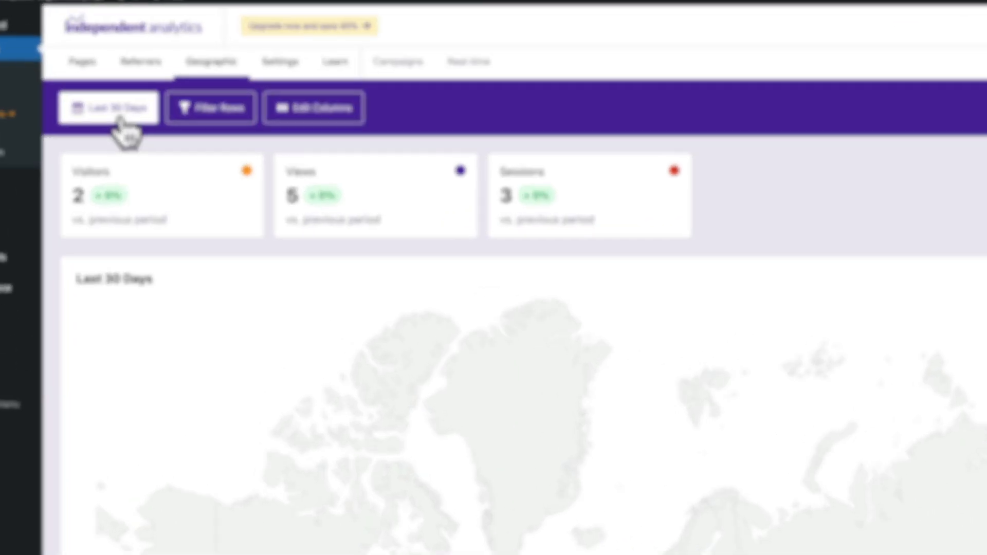
pyautogui.click(138, 138)
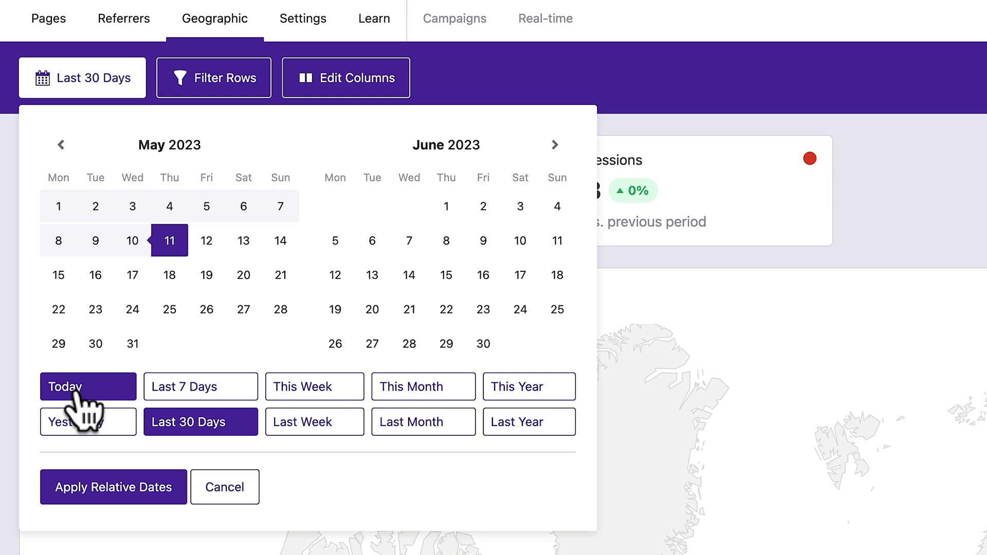
pyautogui.click(217, 77)
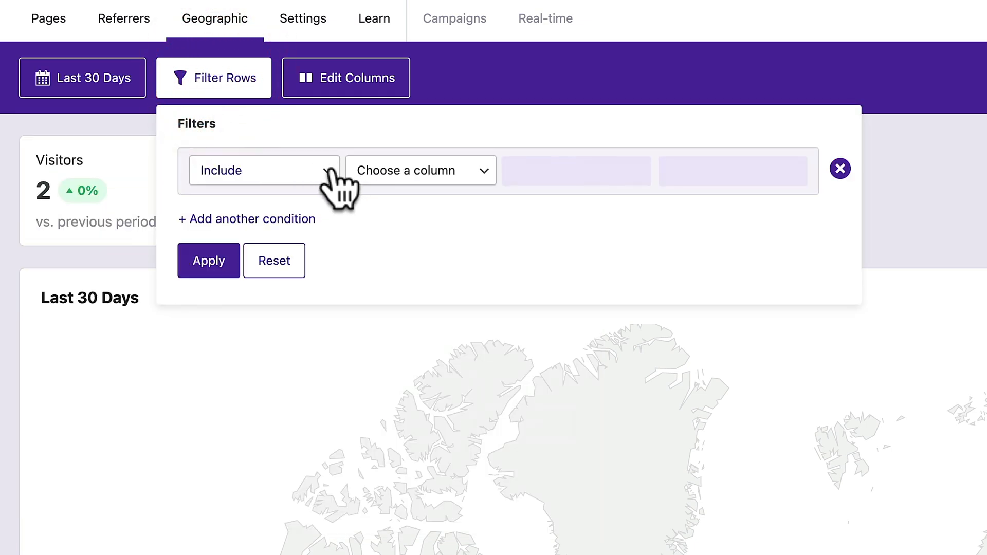
pyautogui.click(329, 170)
pyautogui.click(474, 167)
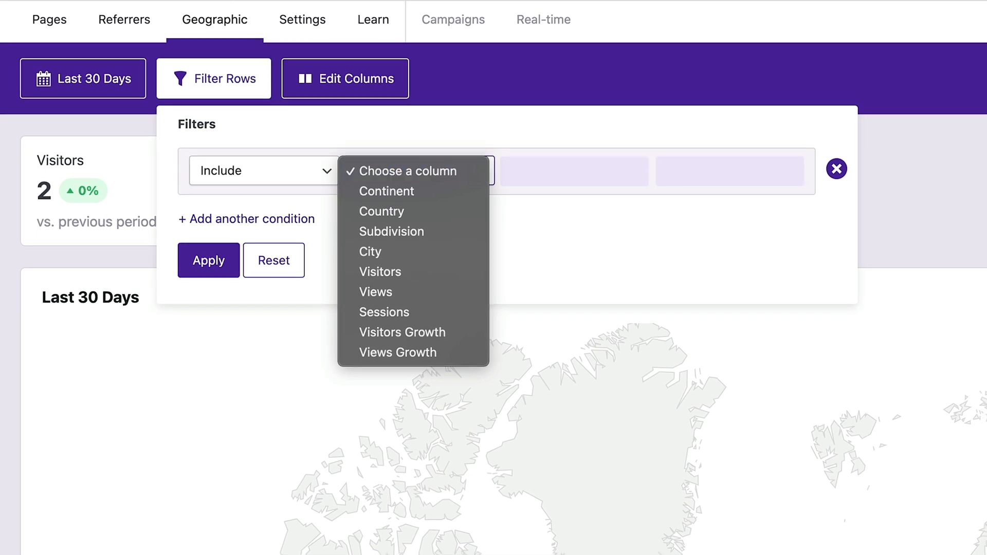
pyautogui.click(477, 170)
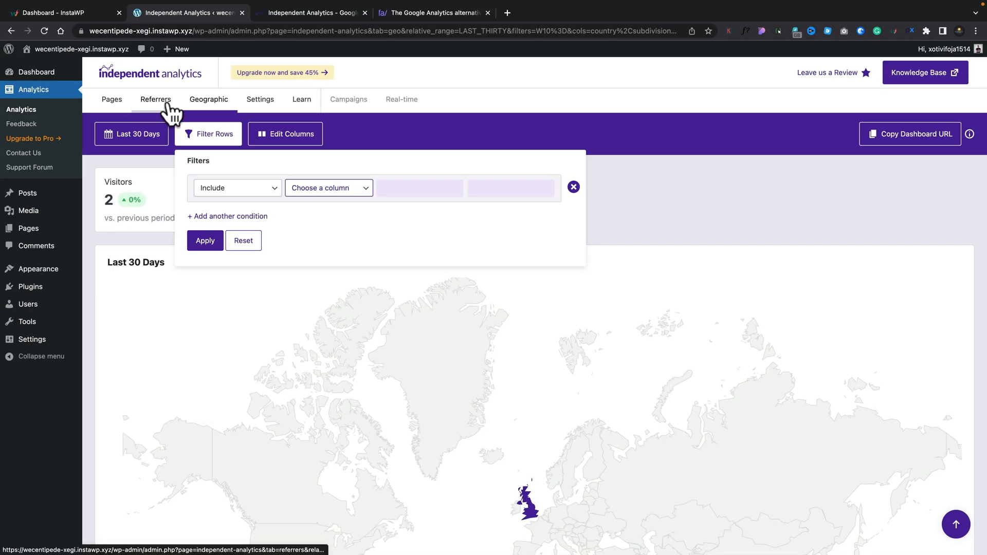
# Review the column options of the Geographic report against its country table, leaving the column selection as it is.
pyautogui.click(284, 135)
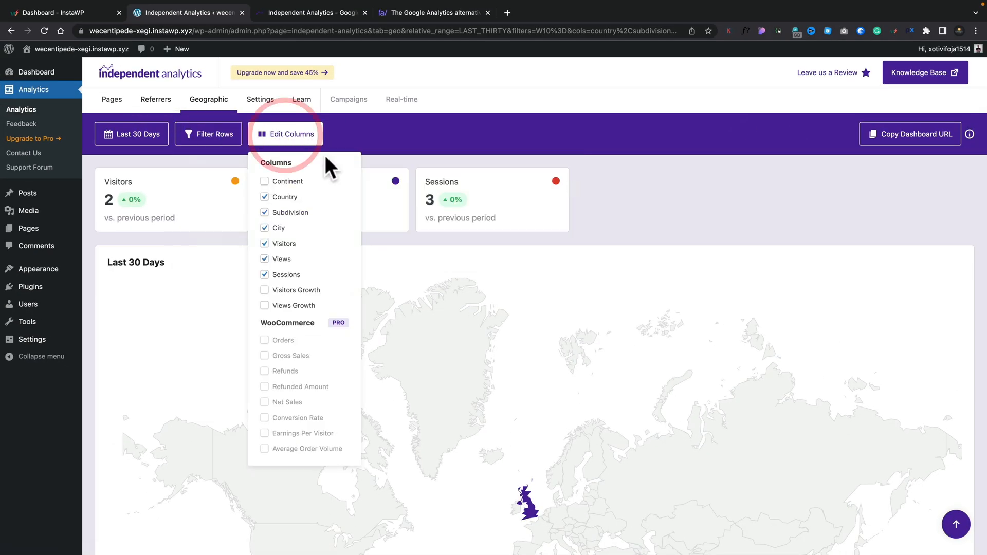
pyautogui.scroll(-3, 398, 366)
pyautogui.scroll(-5, 400, 368)
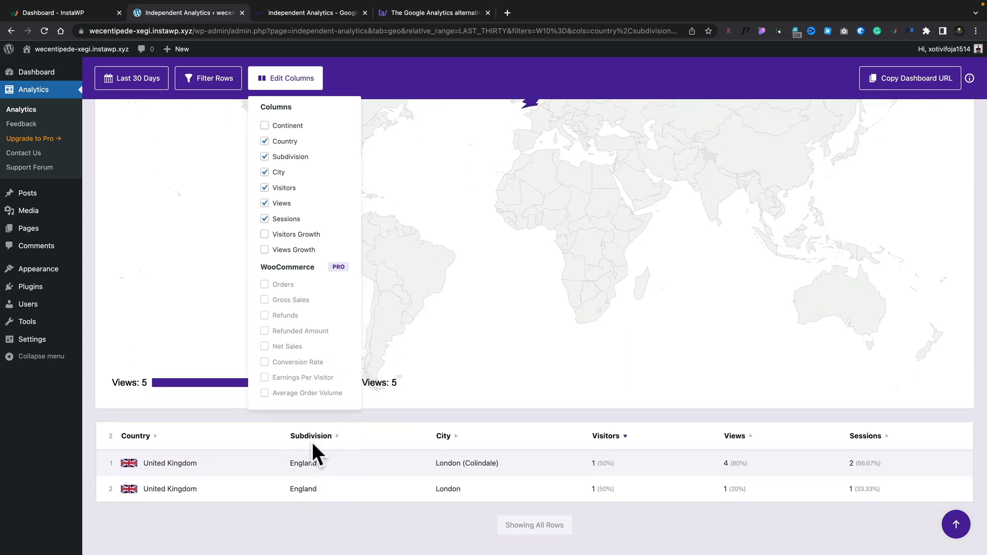
pyautogui.scroll(3, 319, 445)
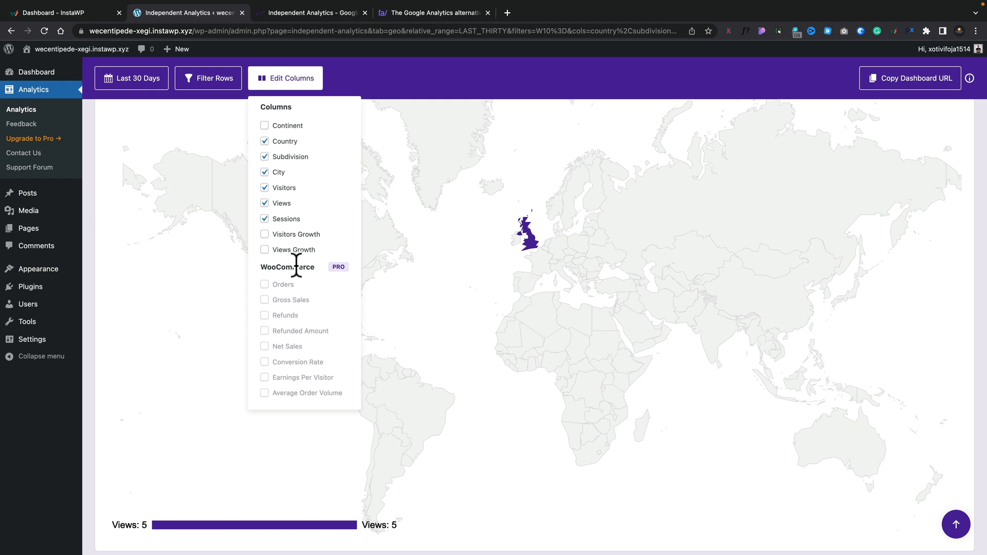
pyautogui.click(372, 73)
pyautogui.scroll(2, 363, 99)
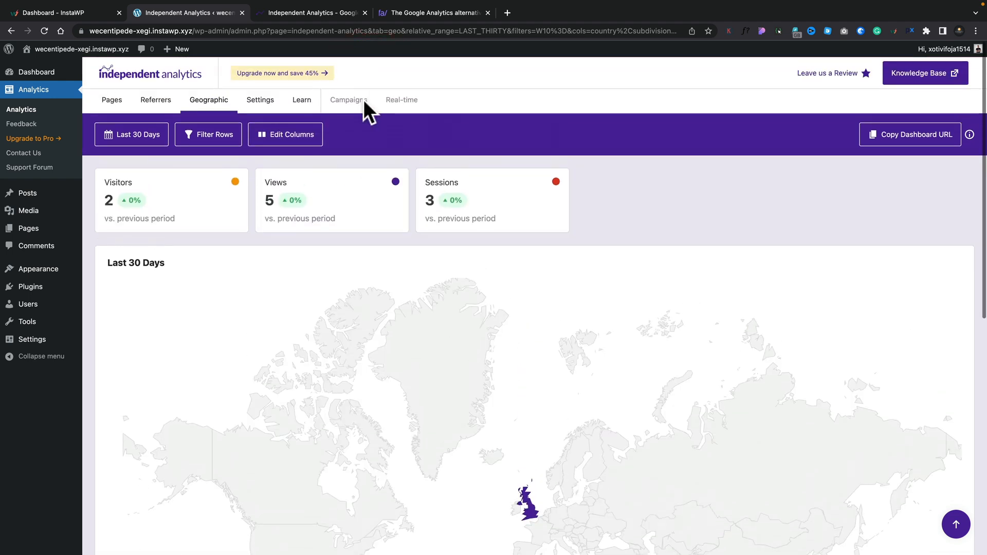
# Open the Pages report and review its column options against the page table, without changing the selection.
pyautogui.click(124, 100)
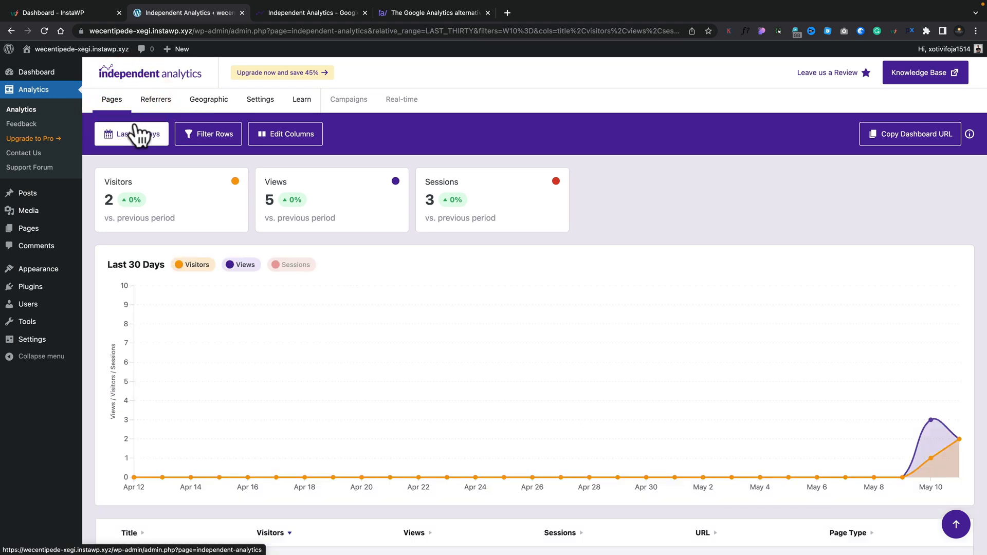
pyautogui.click(296, 139)
pyautogui.scroll(-2, 445, 384)
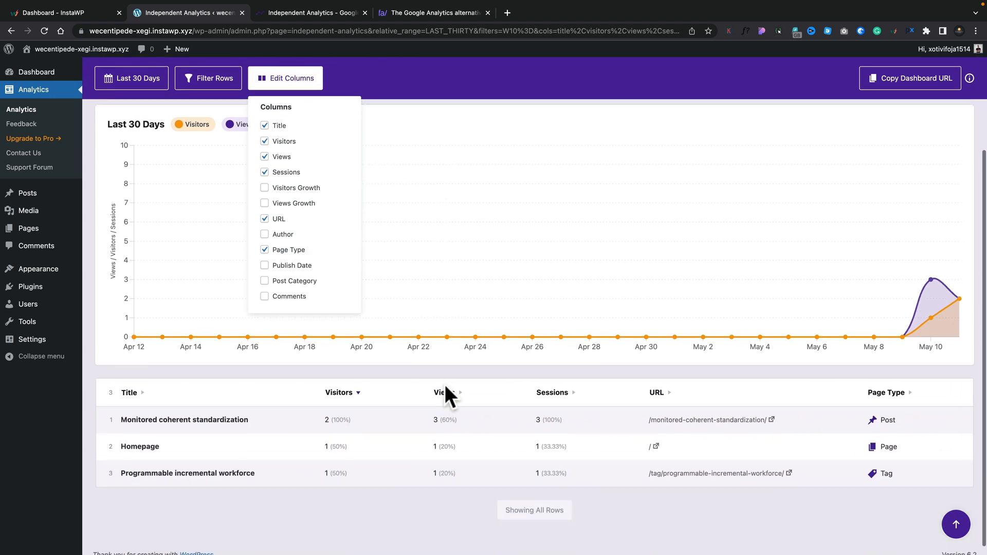
pyautogui.click(294, 81)
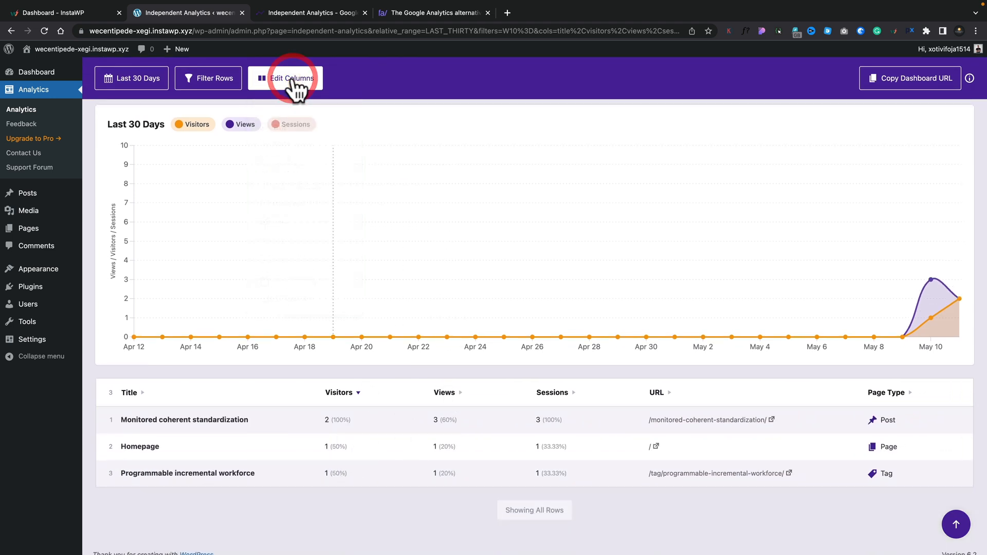
pyautogui.scroll(5, 301, 206)
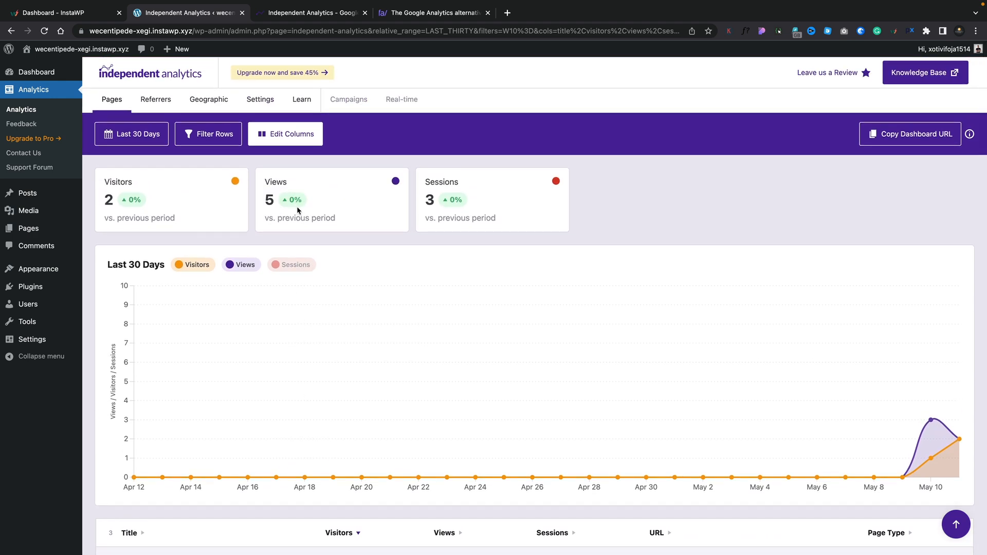
pyautogui.moveTo(192, 30); pyautogui.dragTo(89, 30)
pyautogui.hotkey('ctrl', 'c')
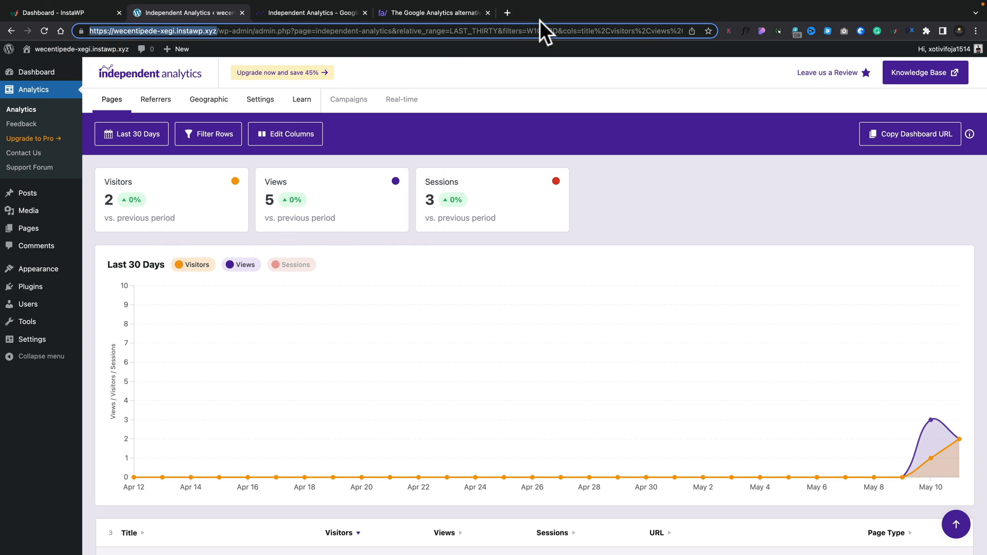
pyautogui.click(974, 31)
pyautogui.click(842, 77)
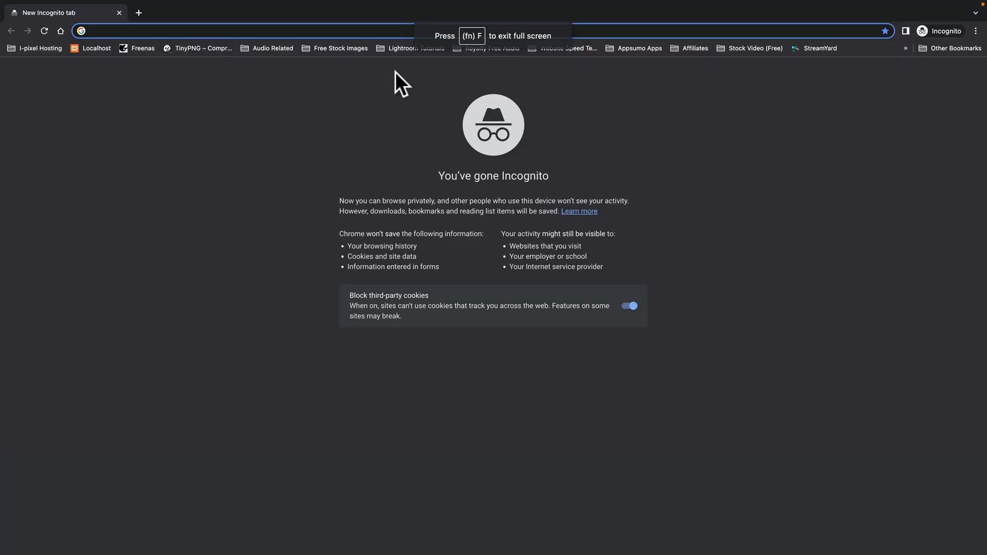
pyautogui.hotkey('ctrl', 'v')
pyautogui.press('Return')
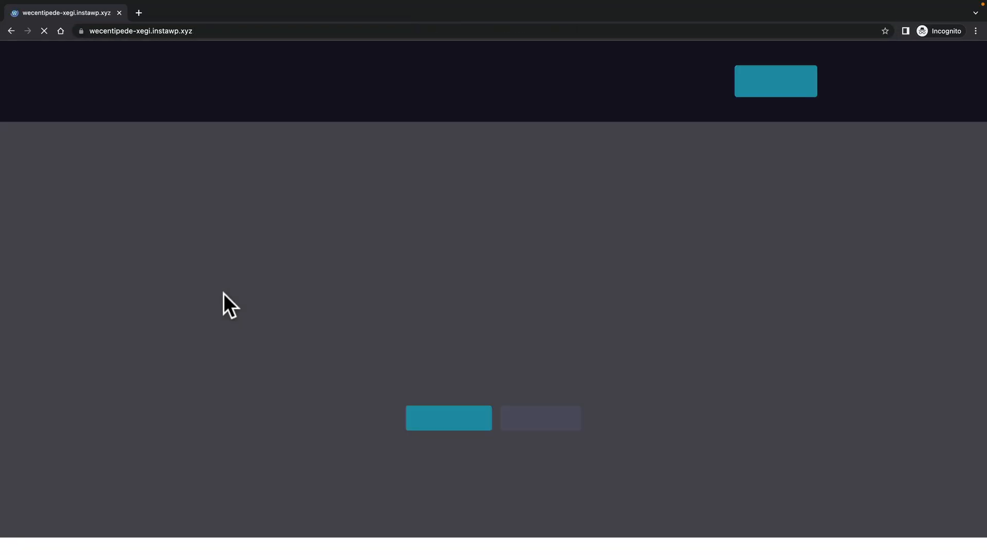
# Browse the site's homepage through to the latest blog articles and open the "Hello world!" post.
pyautogui.scroll(-8, 224, 294)
pyautogui.scroll(-18, 224, 295)
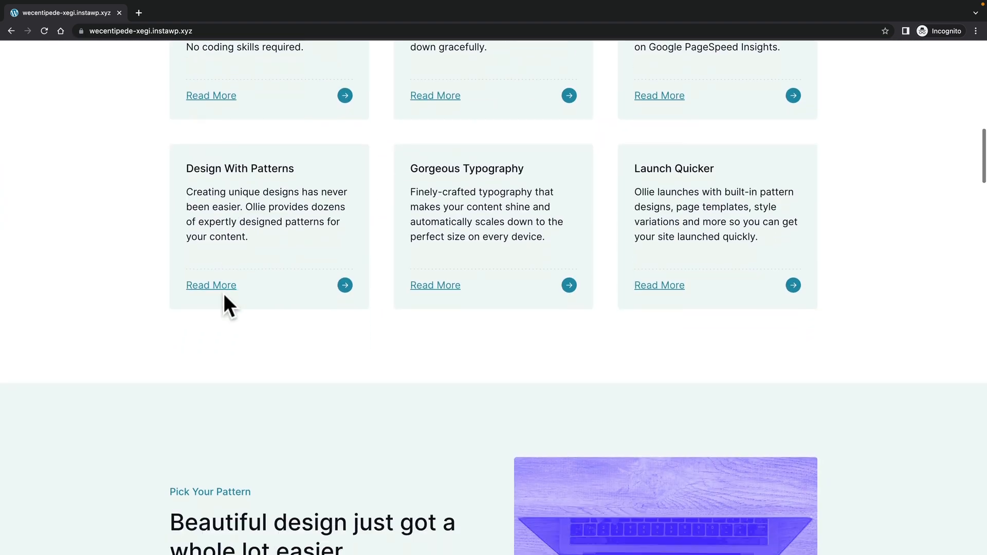
pyautogui.scroll(-18, 224, 296)
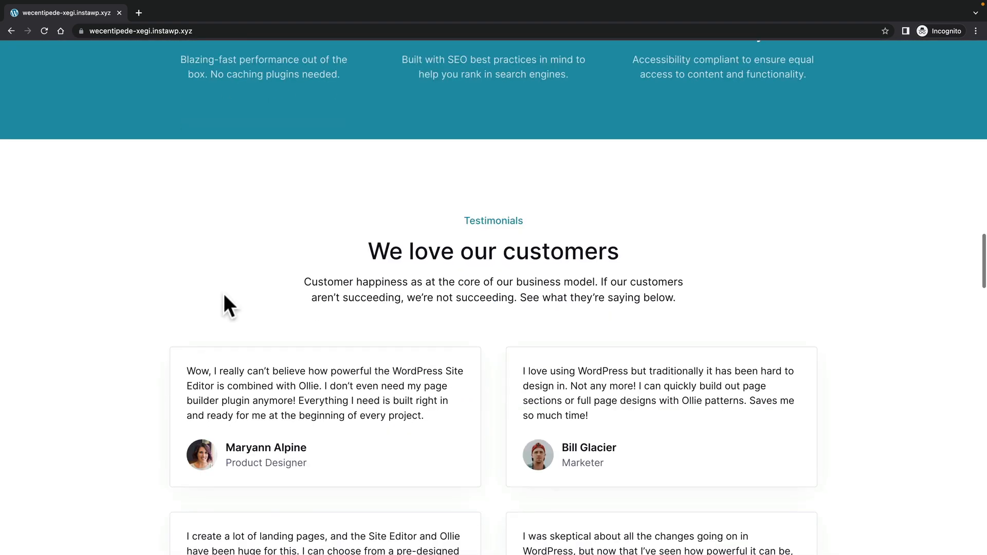
pyautogui.scroll(-18, 223, 294)
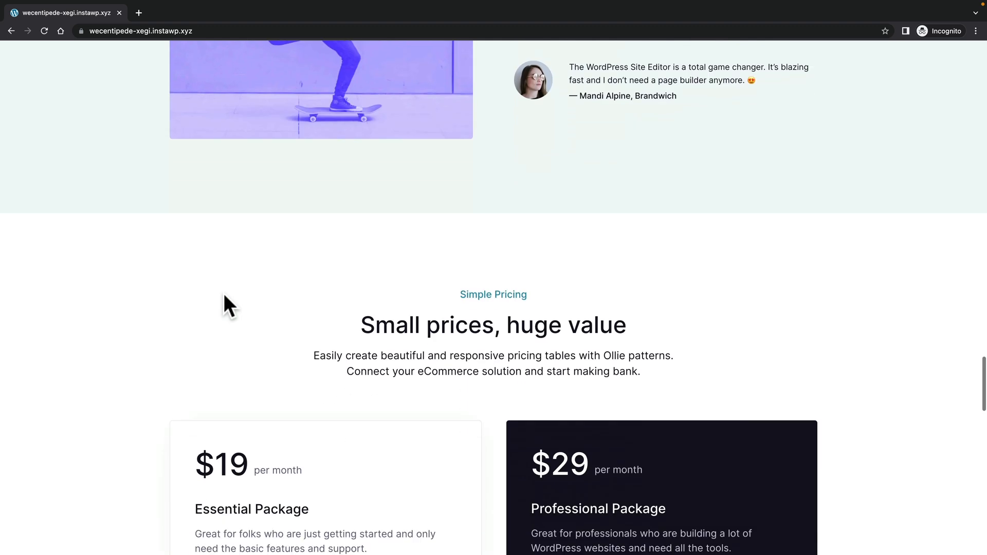
pyautogui.scroll(-9, 224, 294)
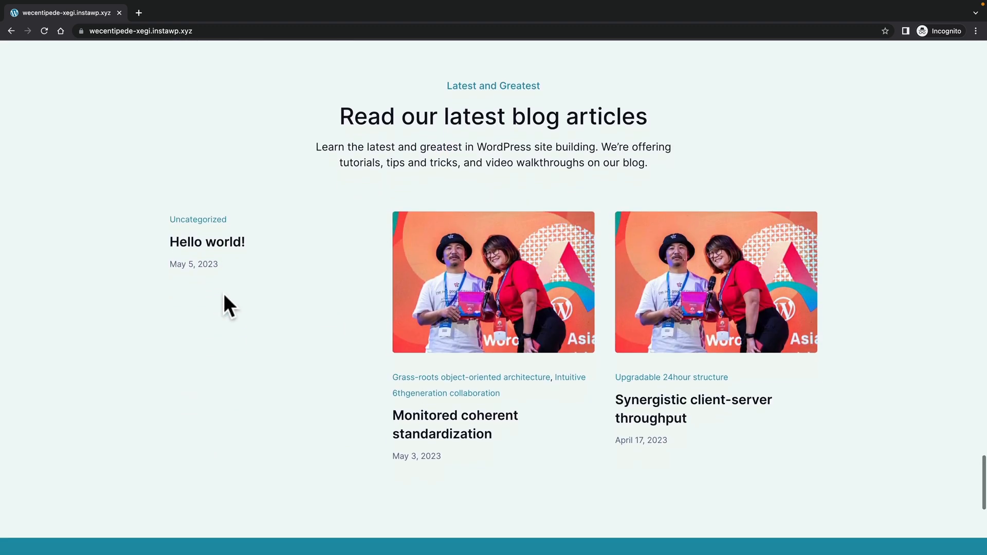
pyautogui.click(198, 193)
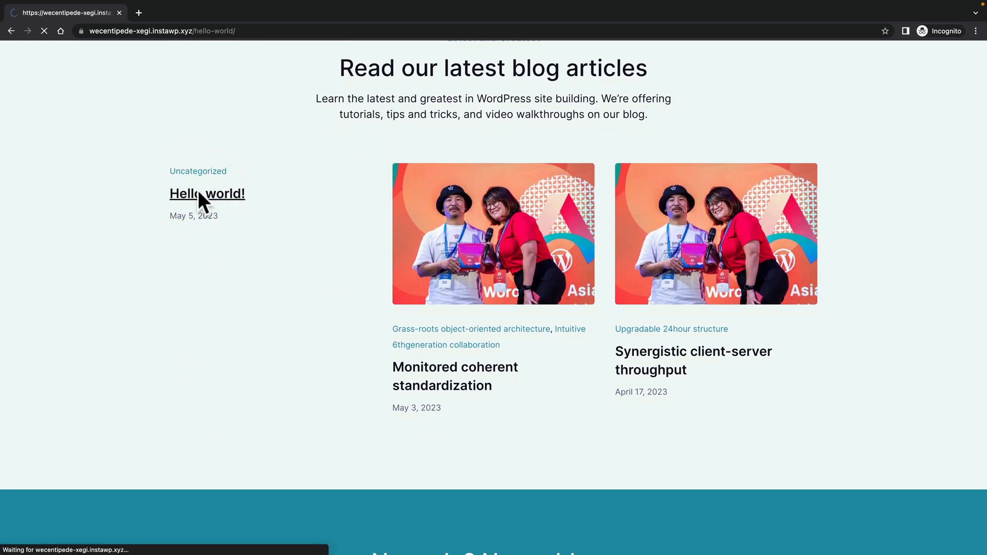
# Browse the "Hello world!" post to its footer and open the "Synergistic client-server throughput" post from there.
pyautogui.scroll(-12, 361, 259)
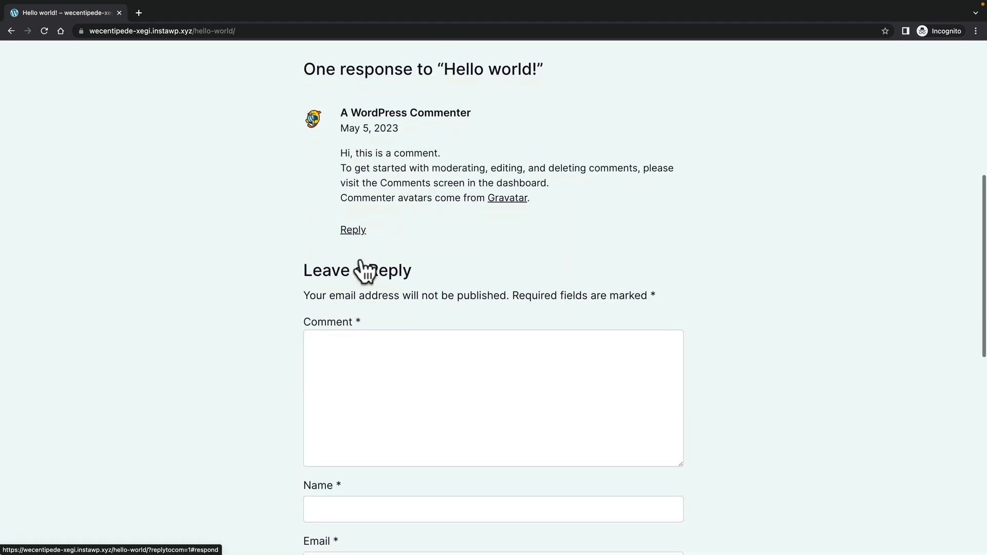
pyautogui.scroll(-5, 360, 262)
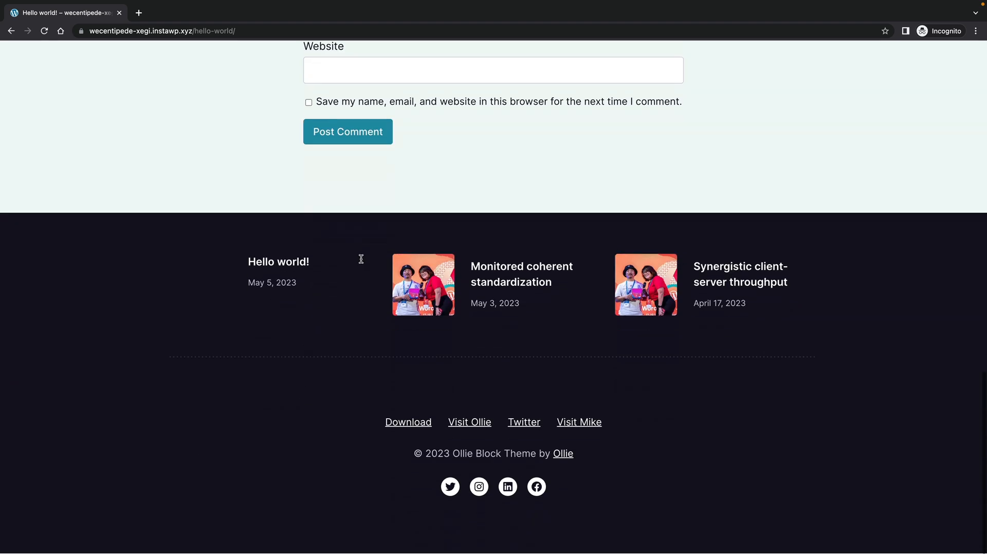
pyautogui.click(658, 294)
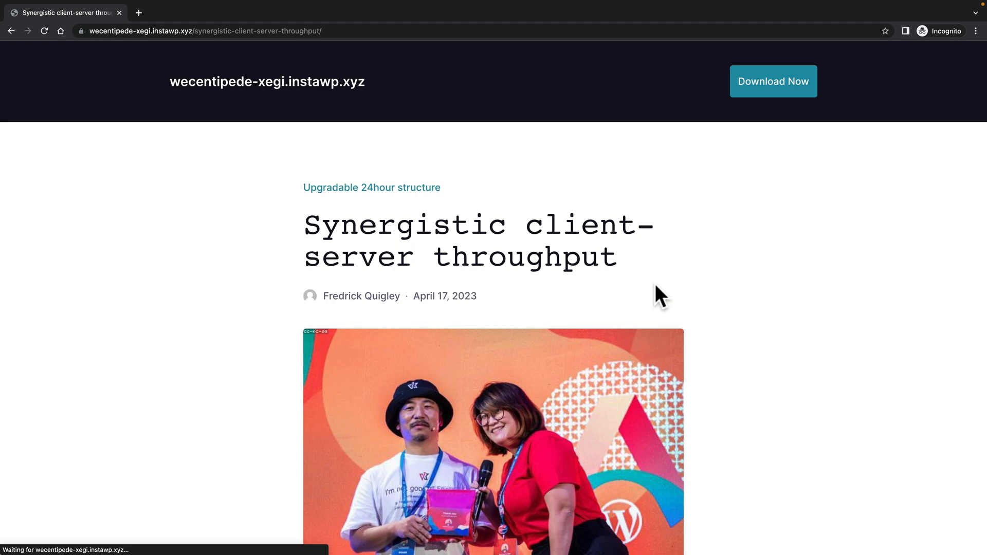
# Skim the "Synergistic client-server throughput" post, then open its "Upgradable 24hour structure" category and browse the archive.
pyautogui.scroll(-8, 542, 330)
pyautogui.scroll(8, 542, 329)
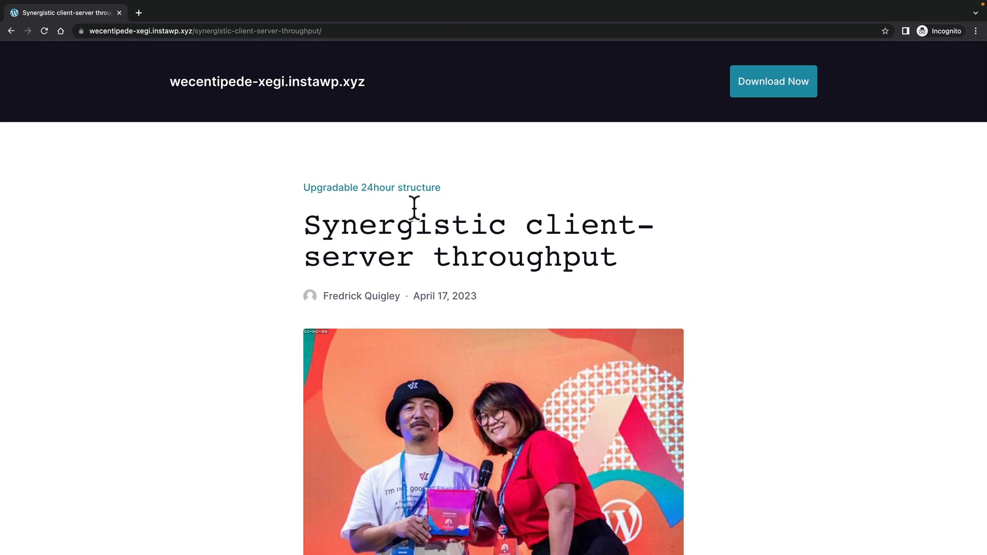
pyautogui.click(407, 188)
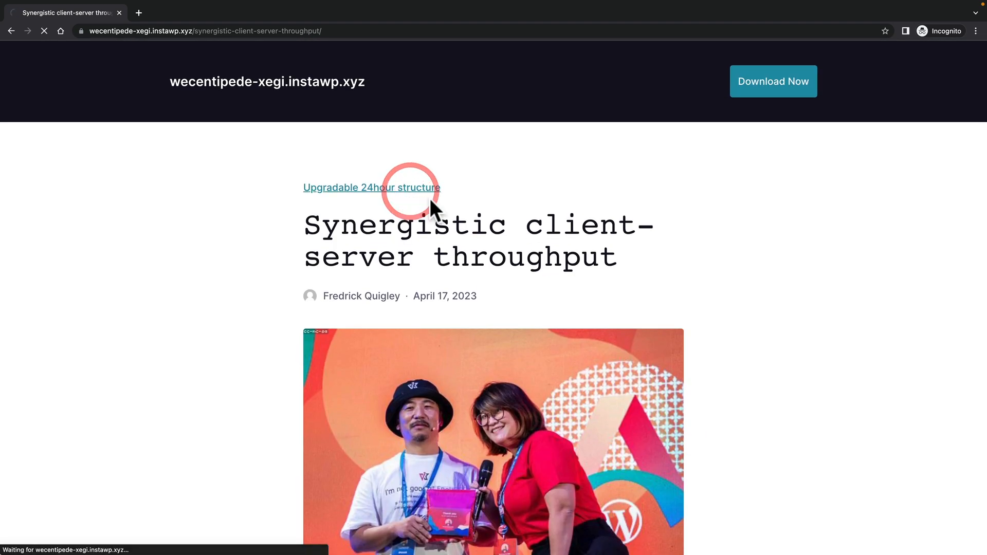
pyautogui.scroll(-15, 519, 386)
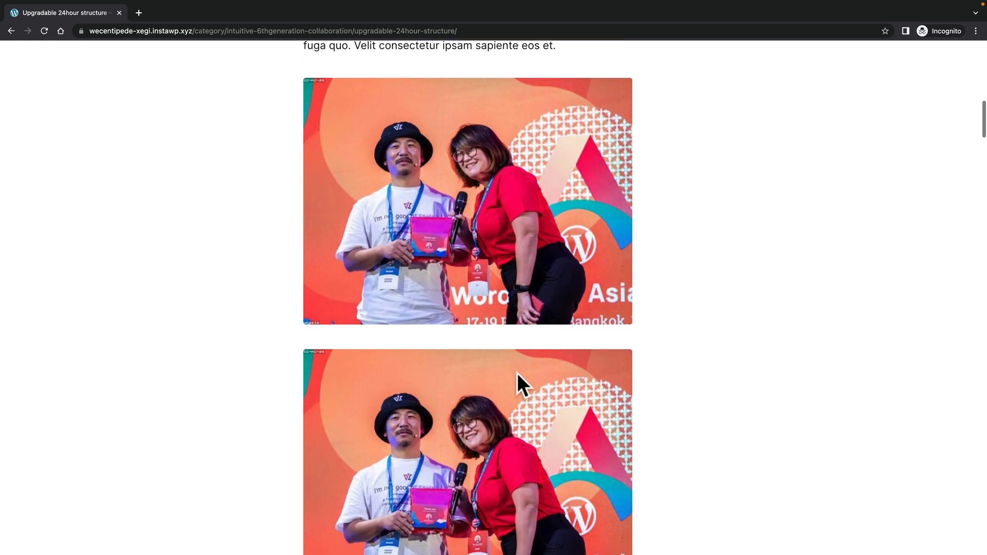
pyautogui.scroll(-5, 487, 379)
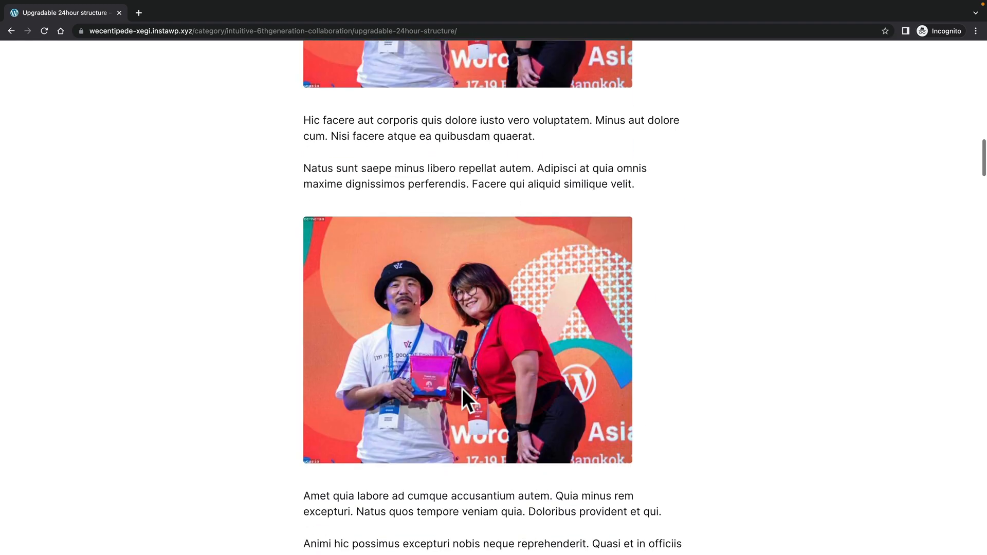